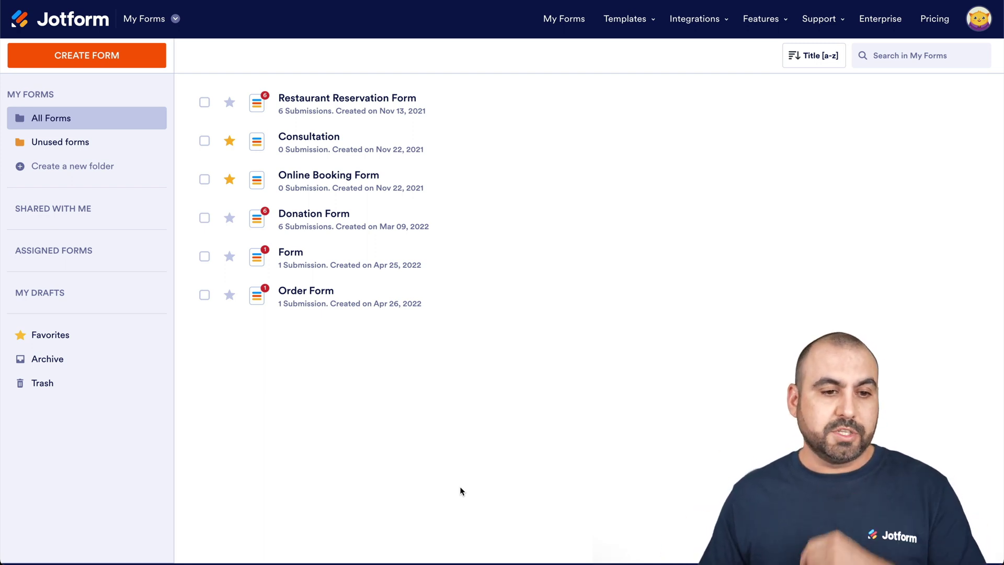
Create a new form from the Restaurant Order Form template in the Payment Forms category after previewing it
left_click(115, 61)
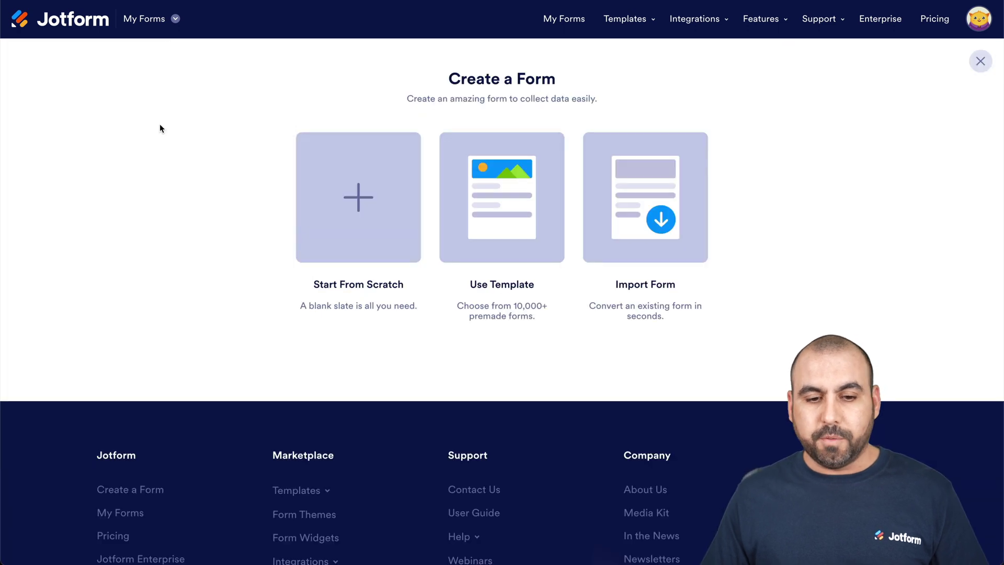
left_click(483, 196)
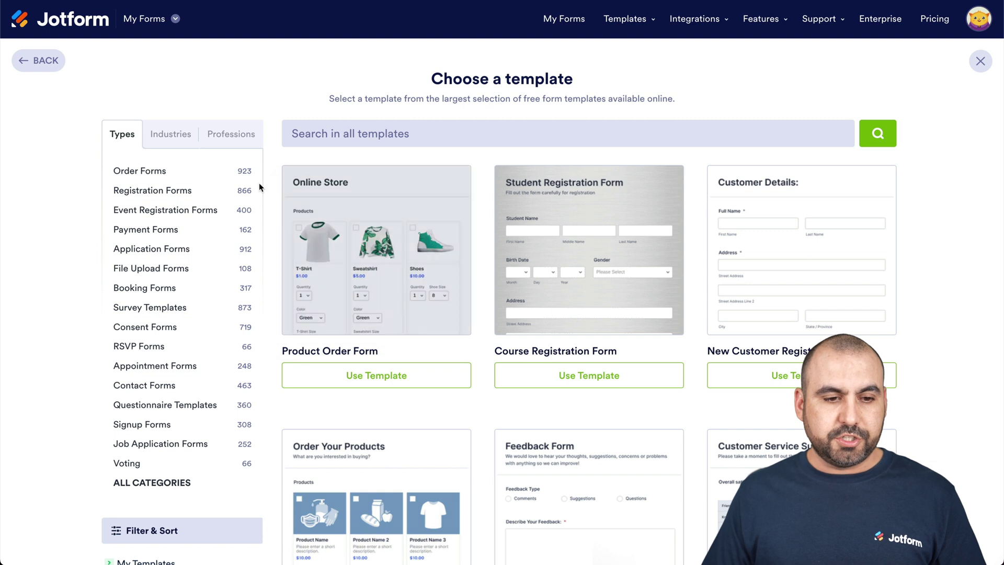
left_click(170, 229)
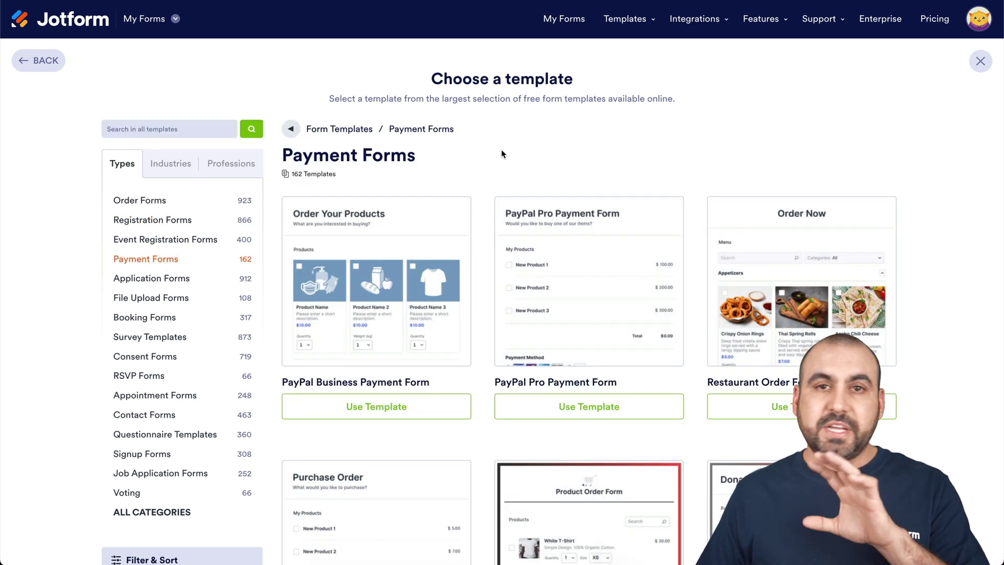
scroll(501, 149, "down", 2)
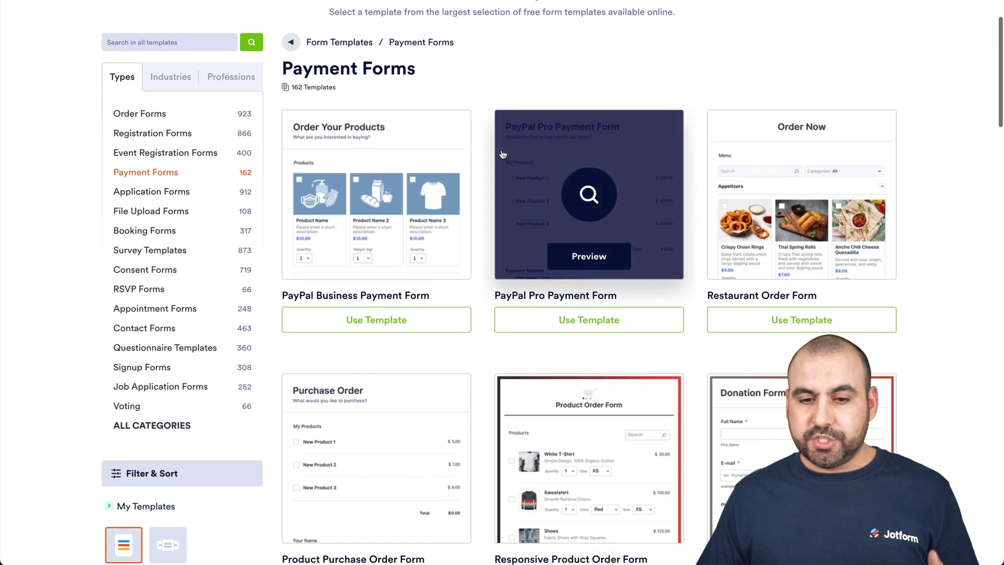
left_click(779, 180)
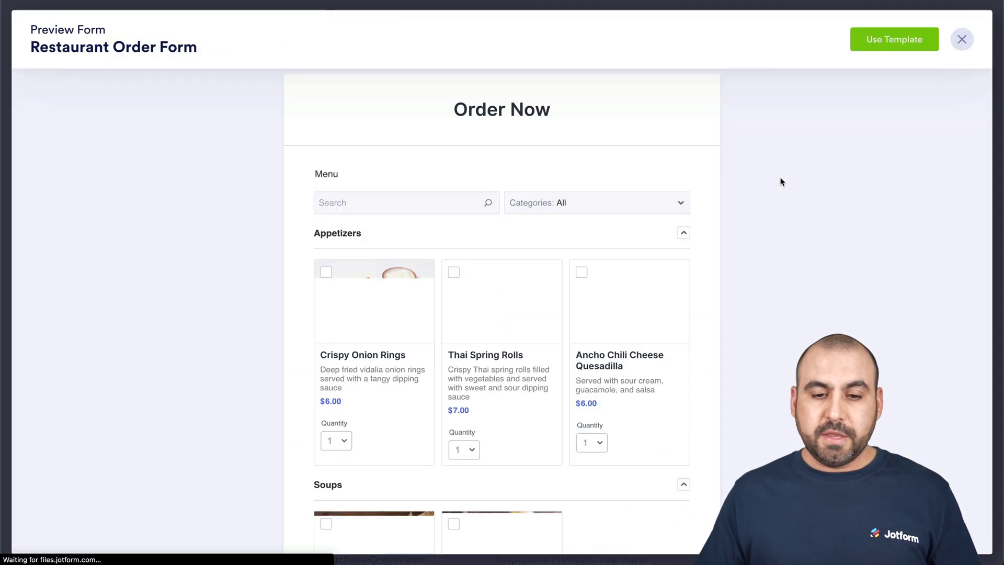
scroll(568, 337, "down", 4)
scroll(568, 337, "up", 4)
left_click(874, 41)
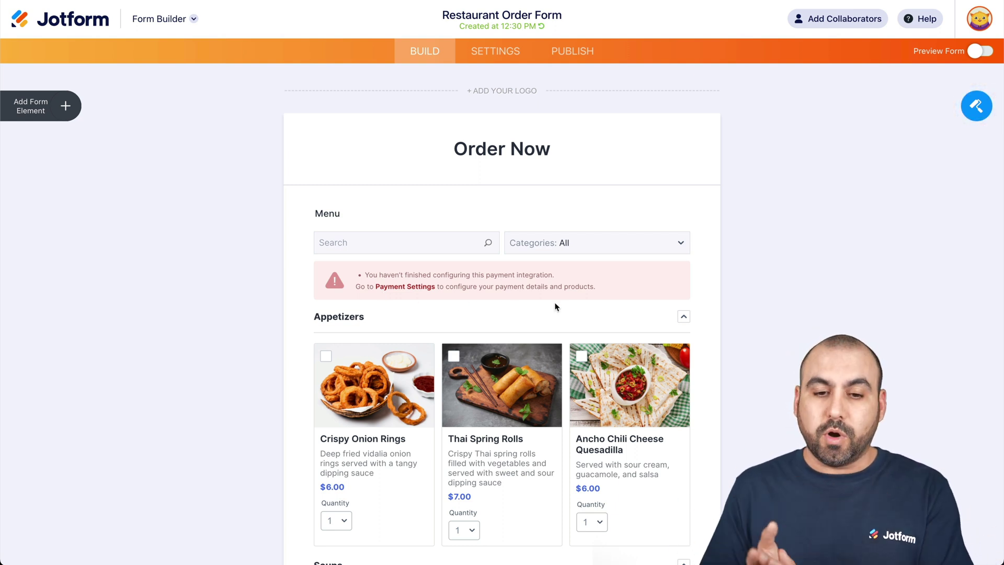
Look over the order form, compare the WordPress.com and WordPress.org publishing options, and copy the WordPress.org embed code
scroll(557, 307, "down", 20)
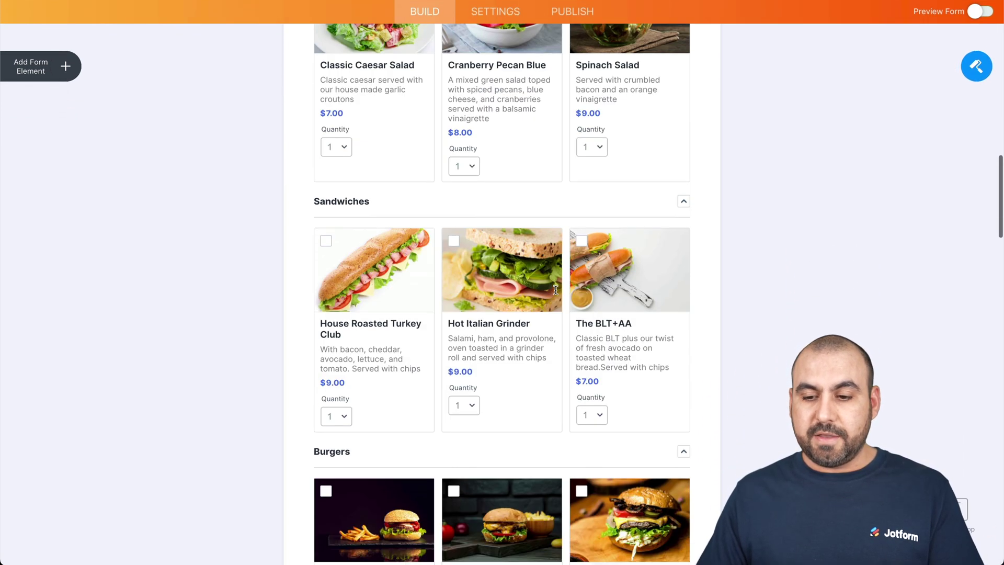
scroll(556, 293, "down", 4)
scroll(556, 293, "up", 20)
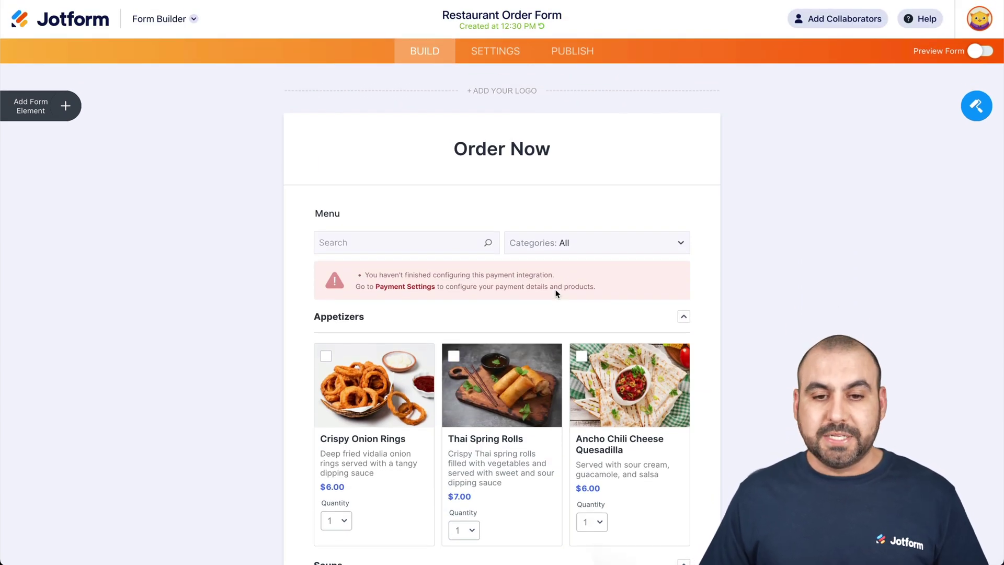
left_click(549, 60)
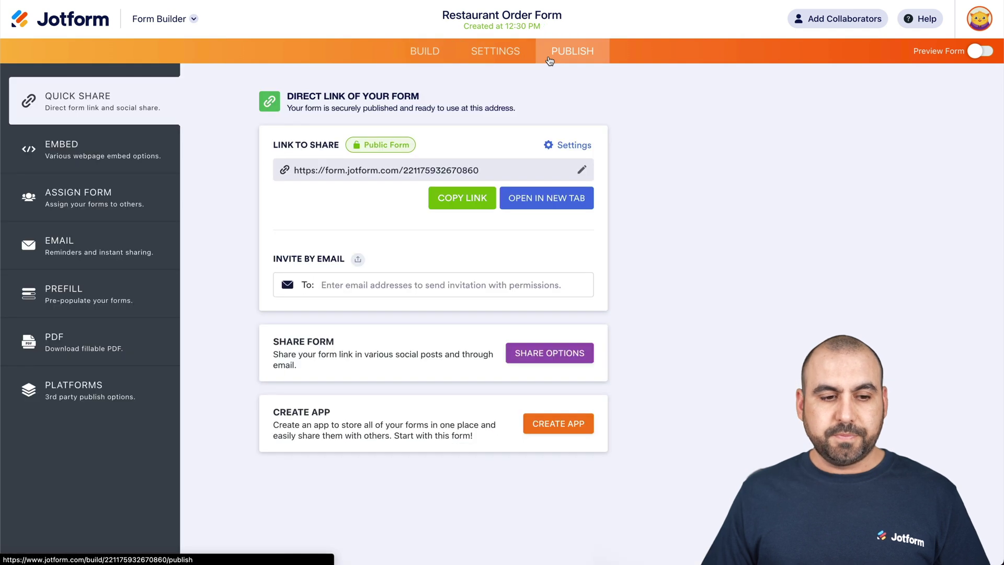
left_click(76, 396)
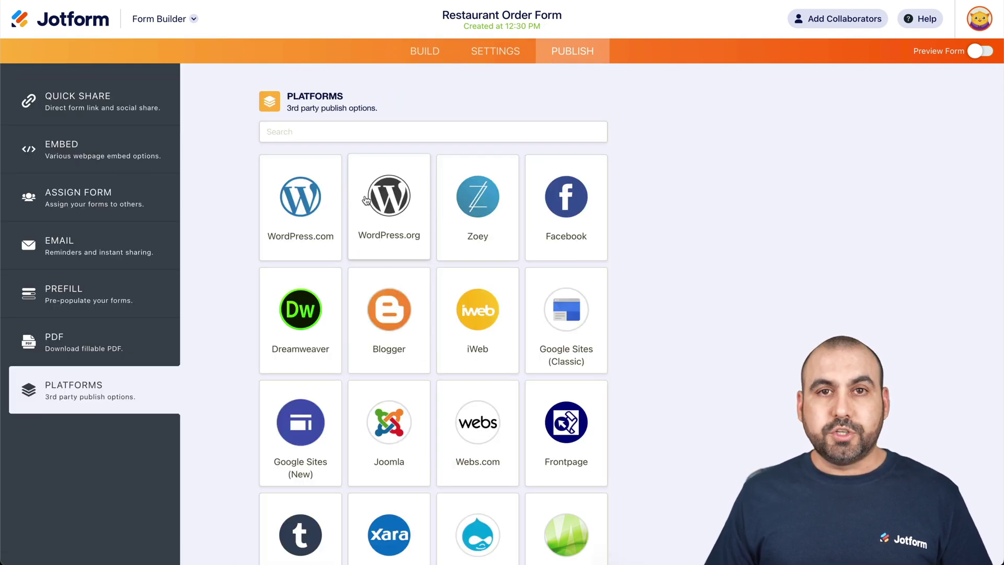
left_click(315, 208)
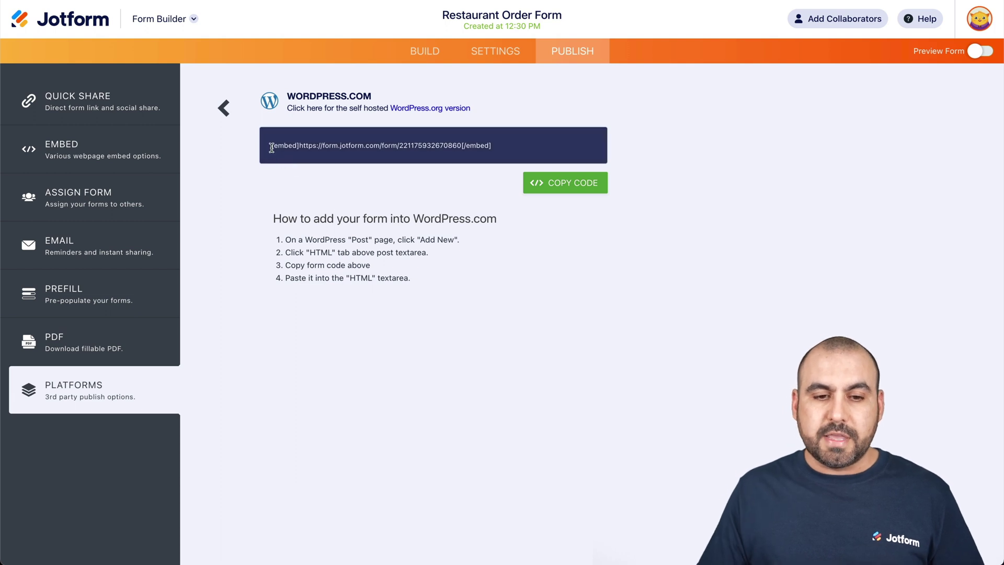
left_click(224, 108)
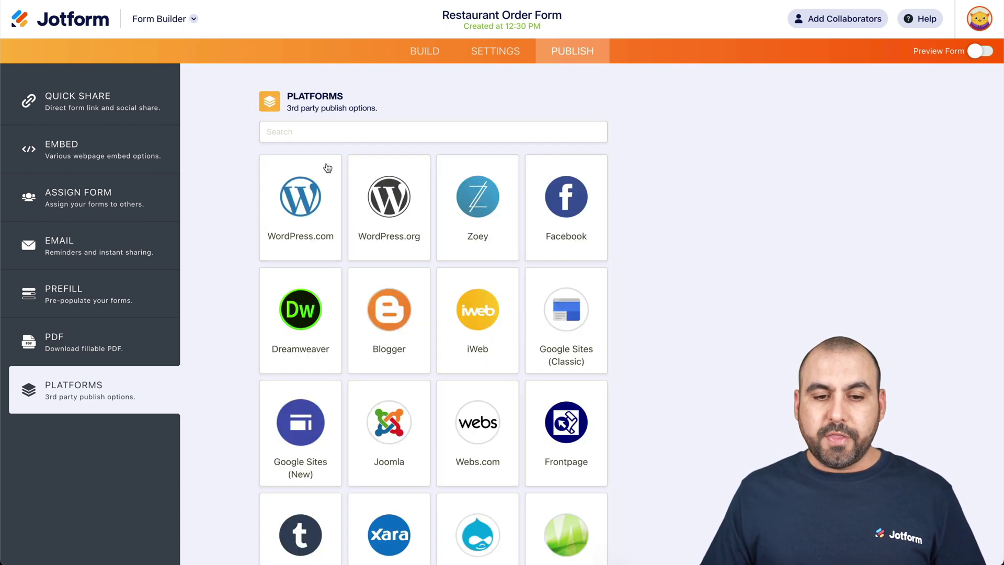
left_click(388, 195)
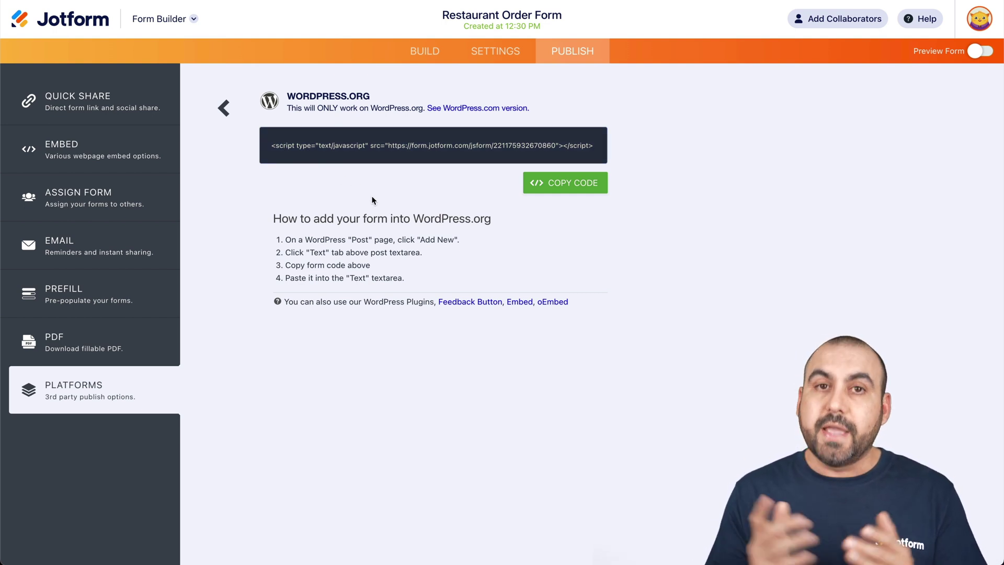
left_click(553, 184)
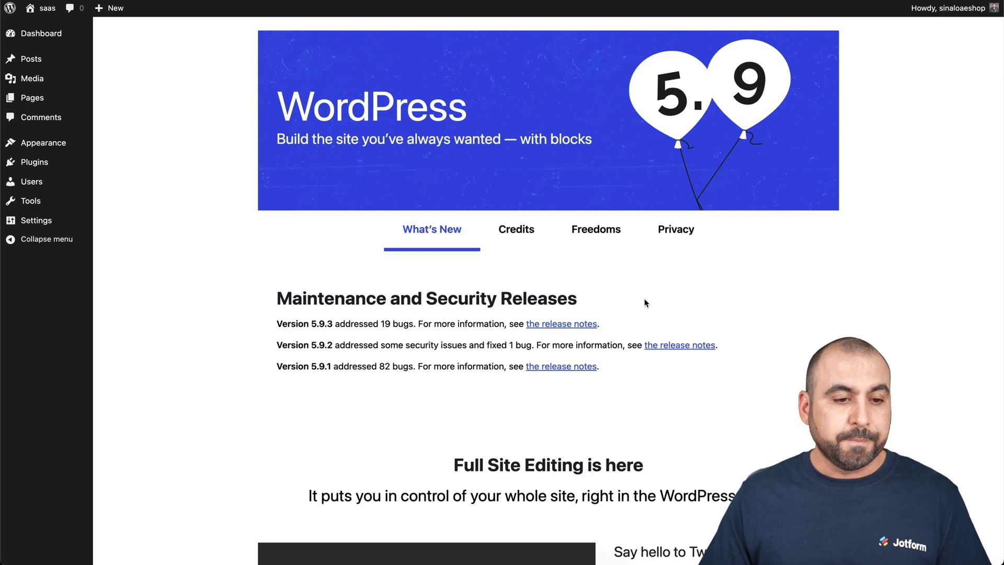
Switch to the WordPress admin, open Sample Page for editing and dismiss the block editor welcome guide
left_click(56, 104)
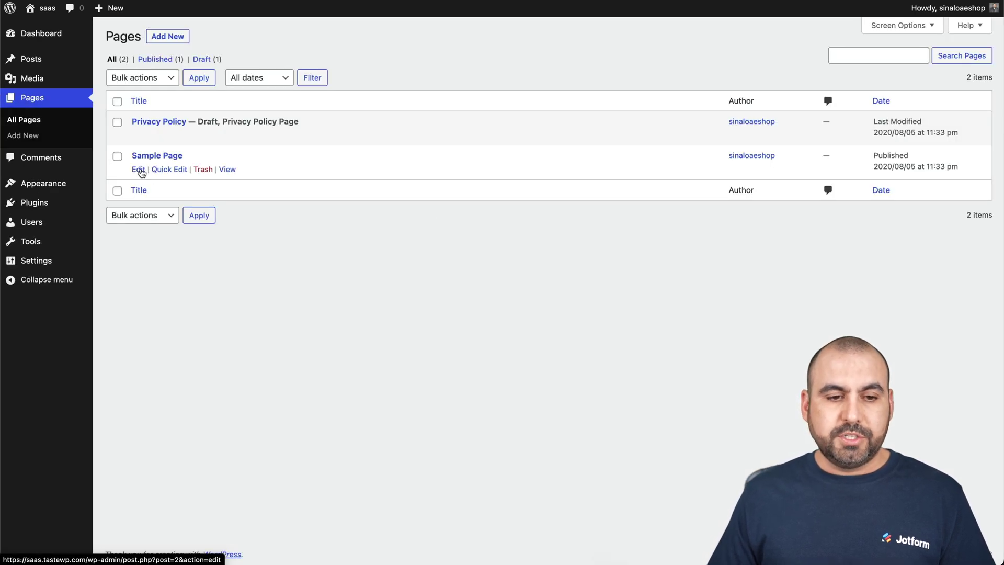
left_click(138, 169)
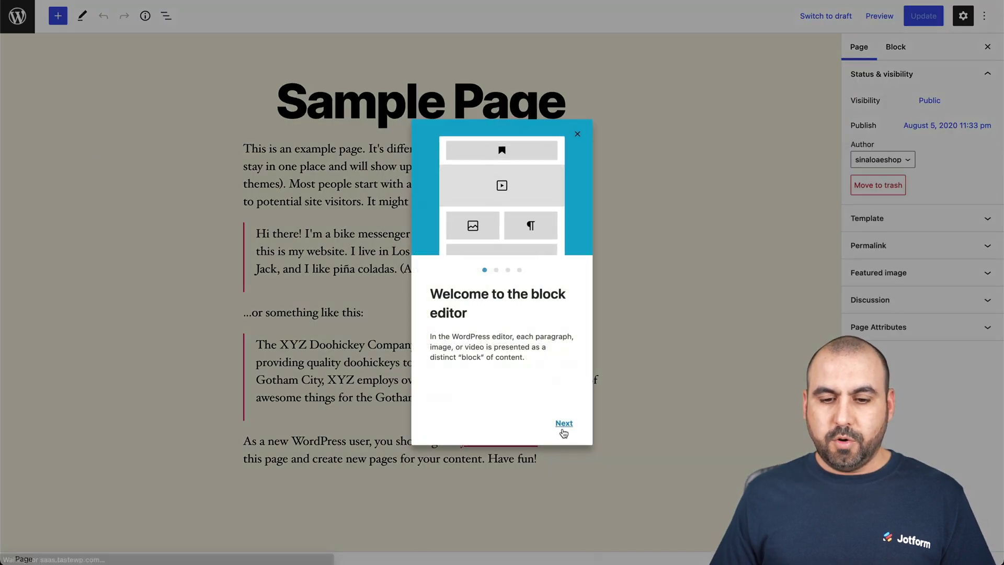
left_click(564, 423)
left_click(563, 421)
left_click(577, 134)
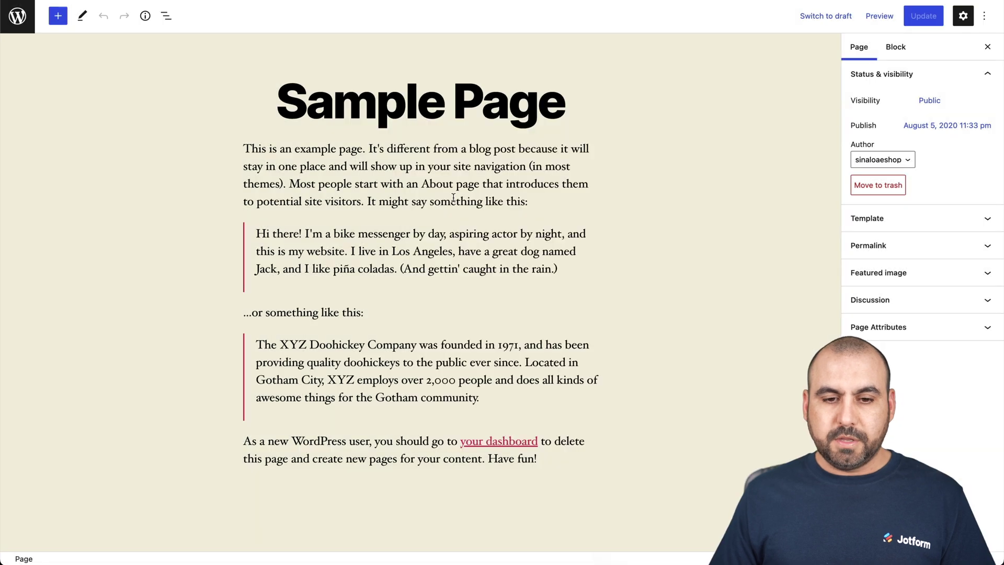
Add a Custom HTML block below the last paragraph of Sample Page and paste the Jotform embed script into it
left_click(418, 180)
left_click(404, 462)
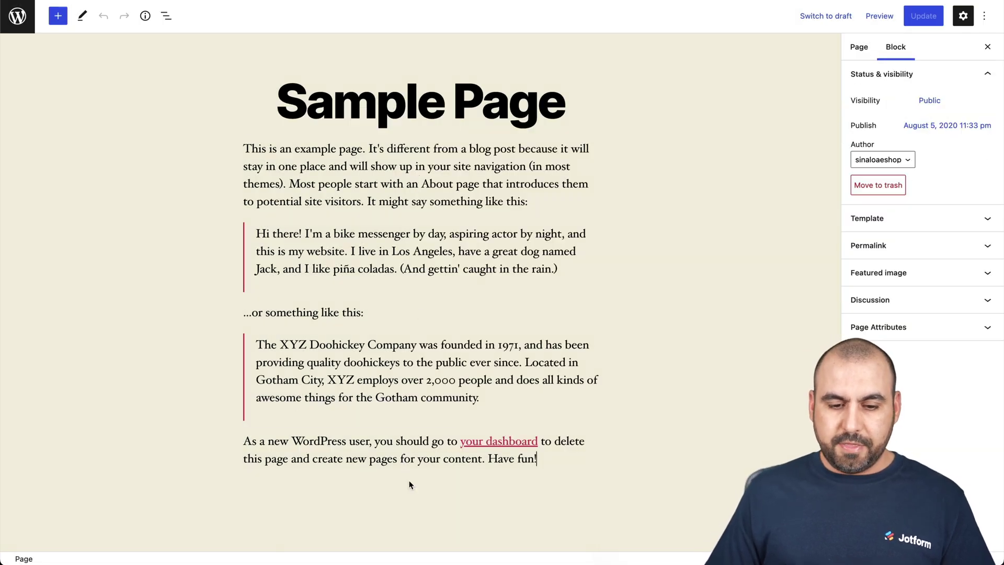
left_click(669, 385)
scroll(670, 385, "down", 3)
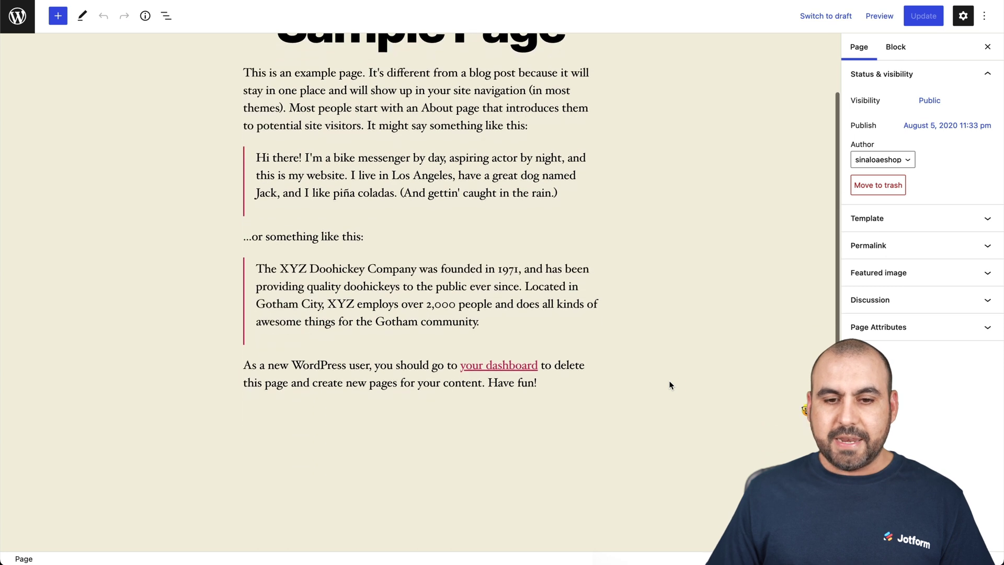
left_click(400, 442)
key("Return")
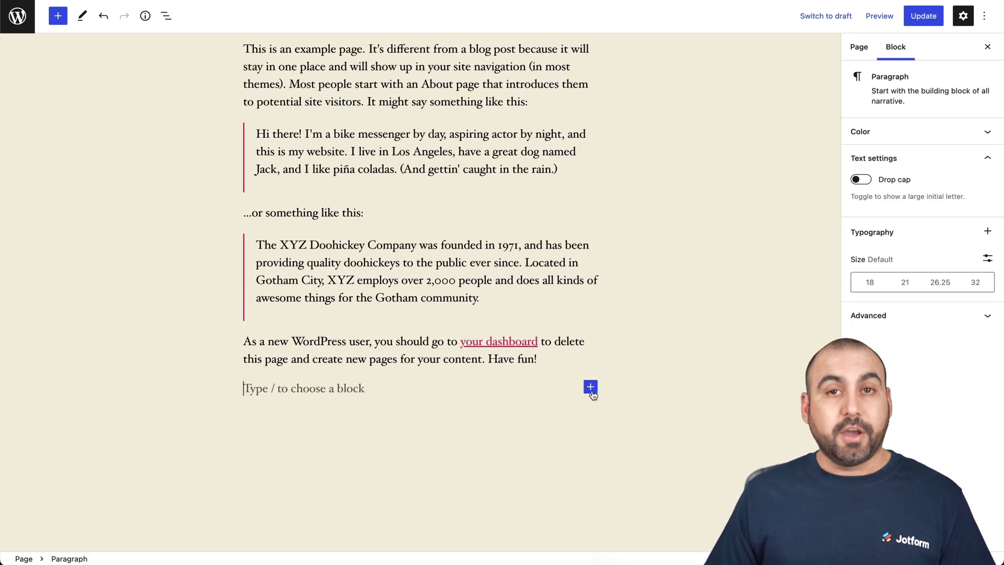
left_click(596, 392)
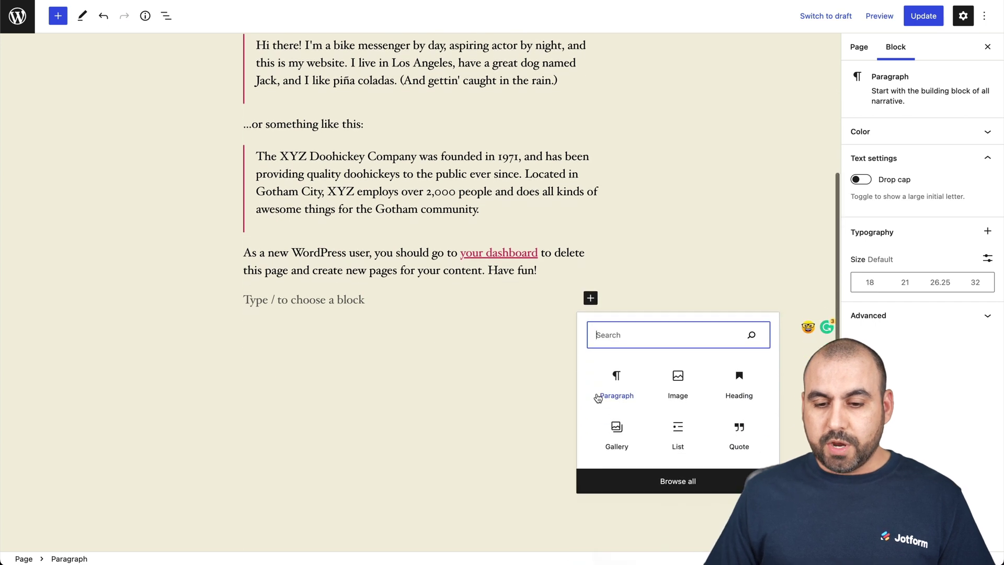
type("html")
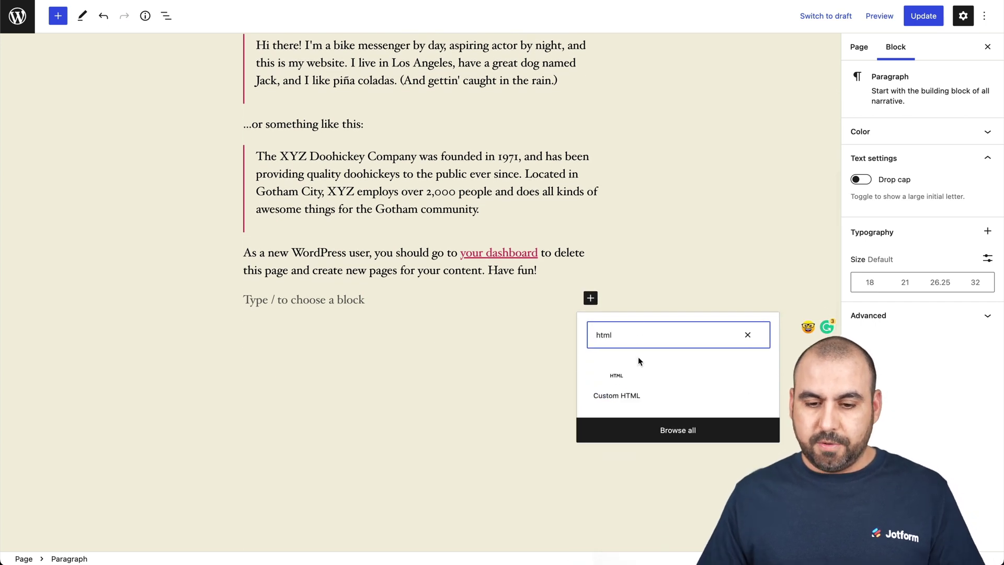
left_click(615, 379)
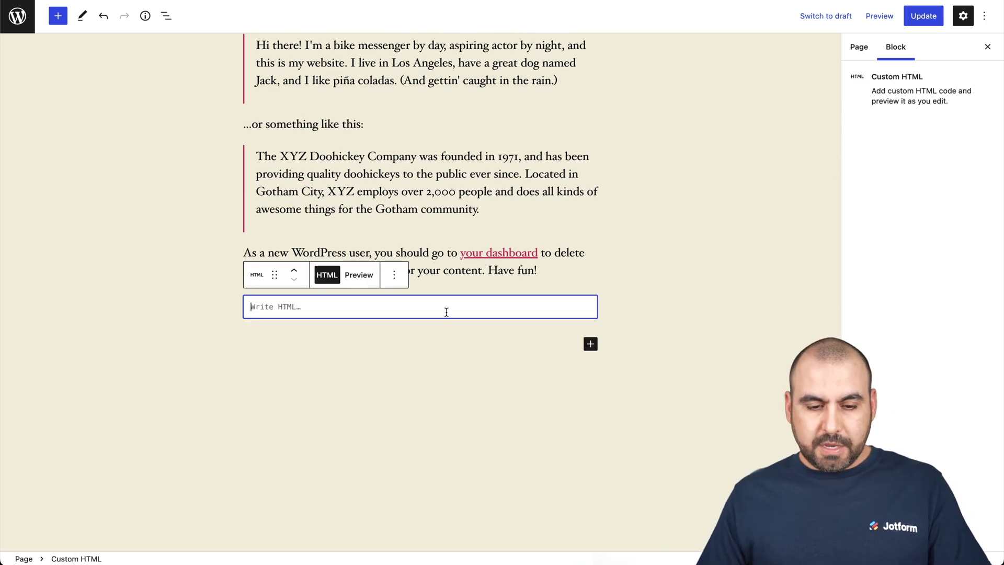
key("ctrl+v")
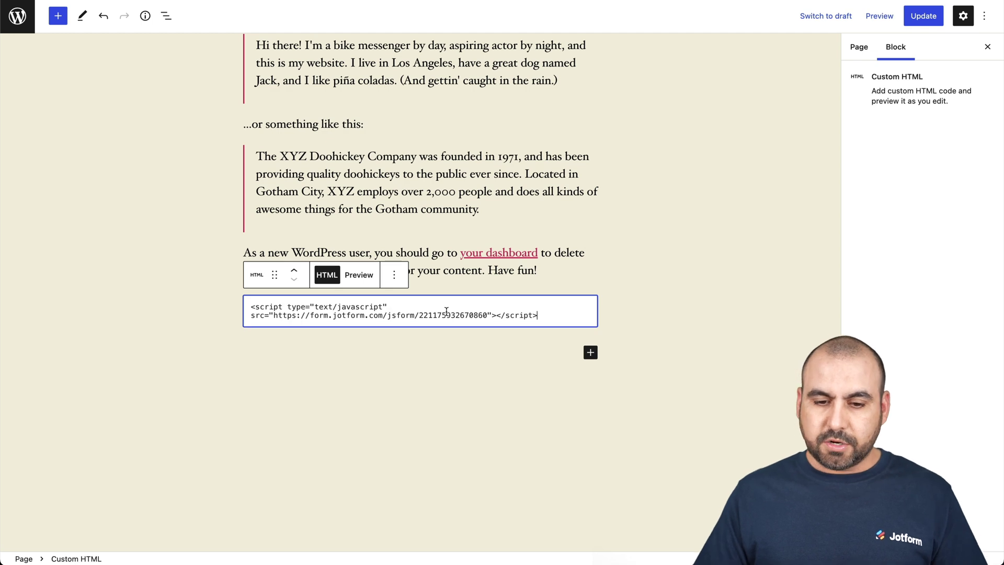
left_click(651, 311)
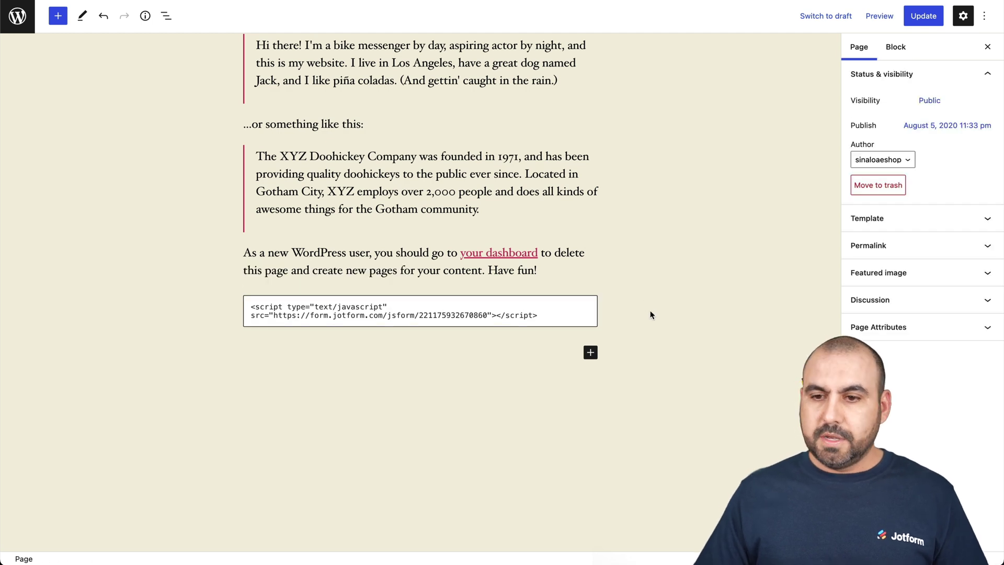
Preview Sample Page in a new tab, examine the embedded order form below the page text, and close the preview
left_click(879, 16)
left_click(880, 115)
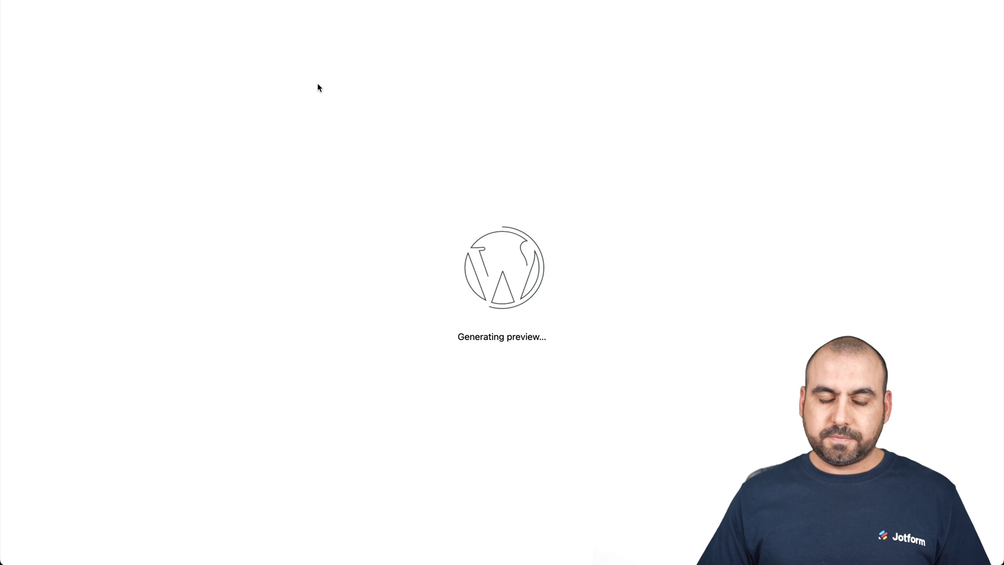
scroll(529, 204, "down", 6)
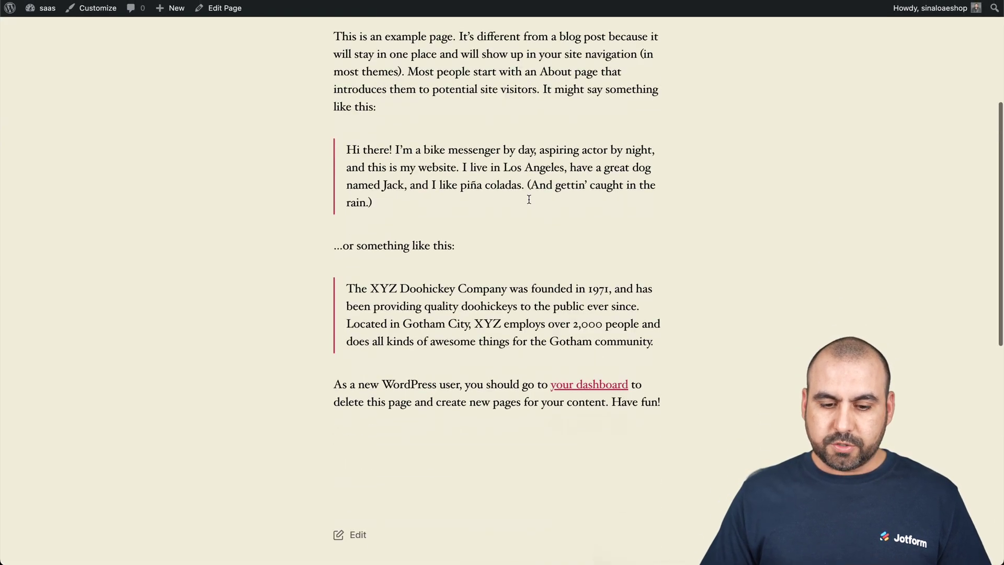
scroll(529, 201, "down", 7)
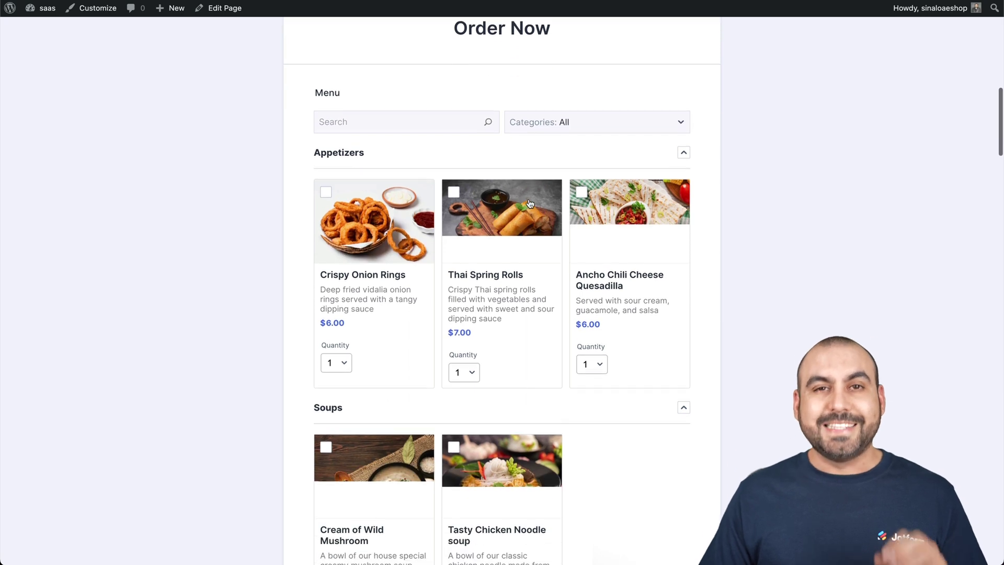
scroll(530, 203, "down", 8)
scroll(530, 203, "down", 6)
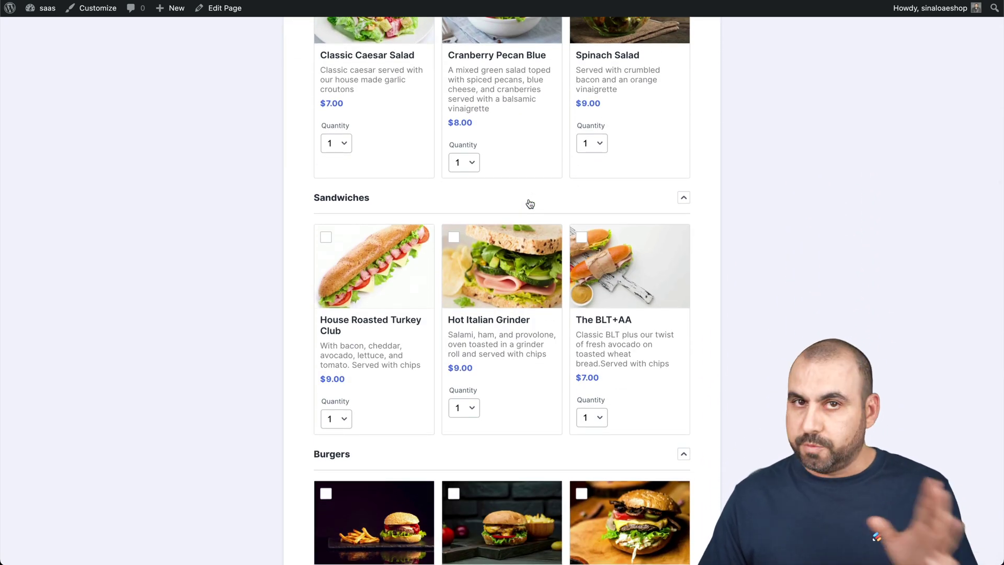
scroll(530, 203, "up", 20)
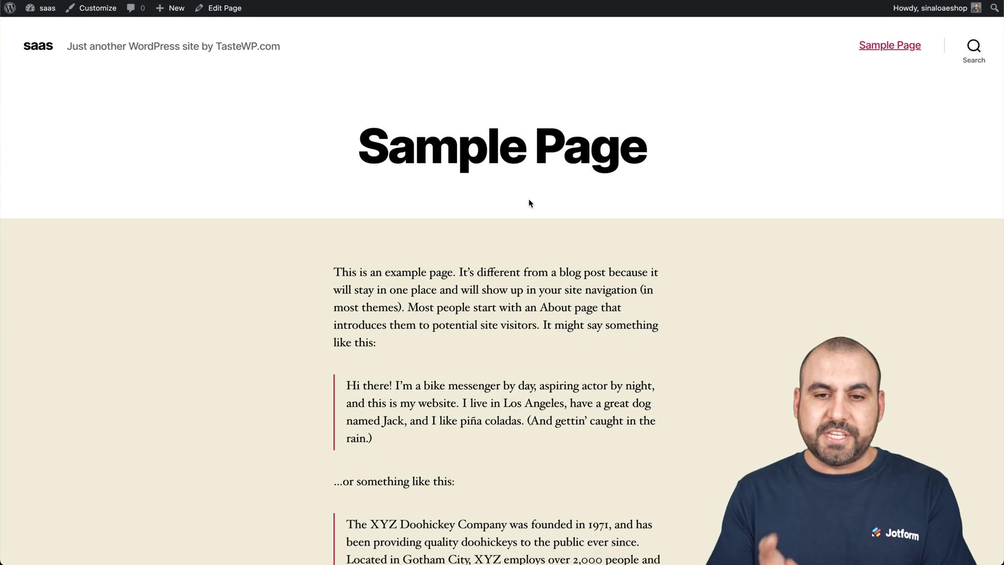
scroll(529, 203, "down", 15)
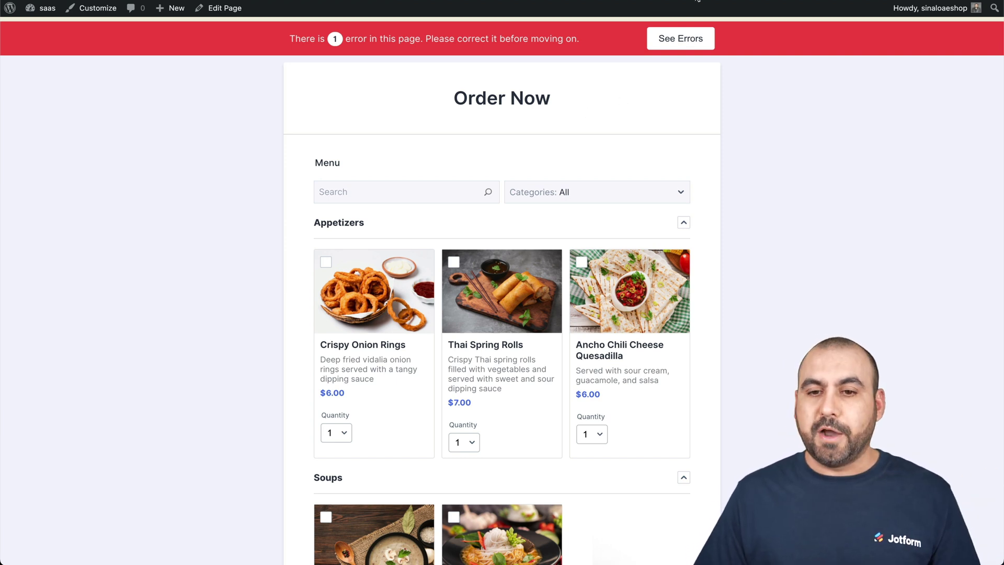
scroll(504, 139, "up", 15)
scroll(503, 139, "up", 2)
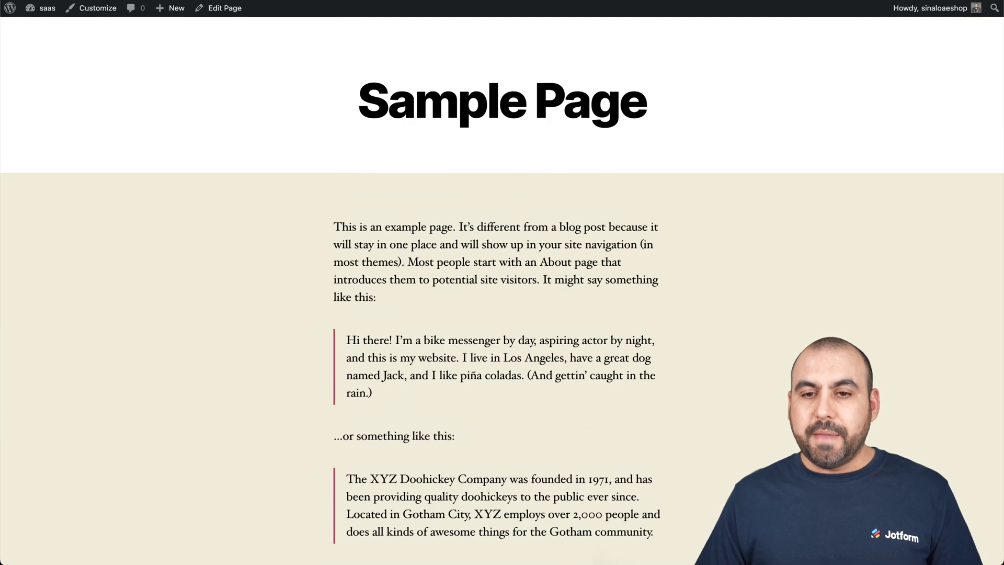
key("super+w")
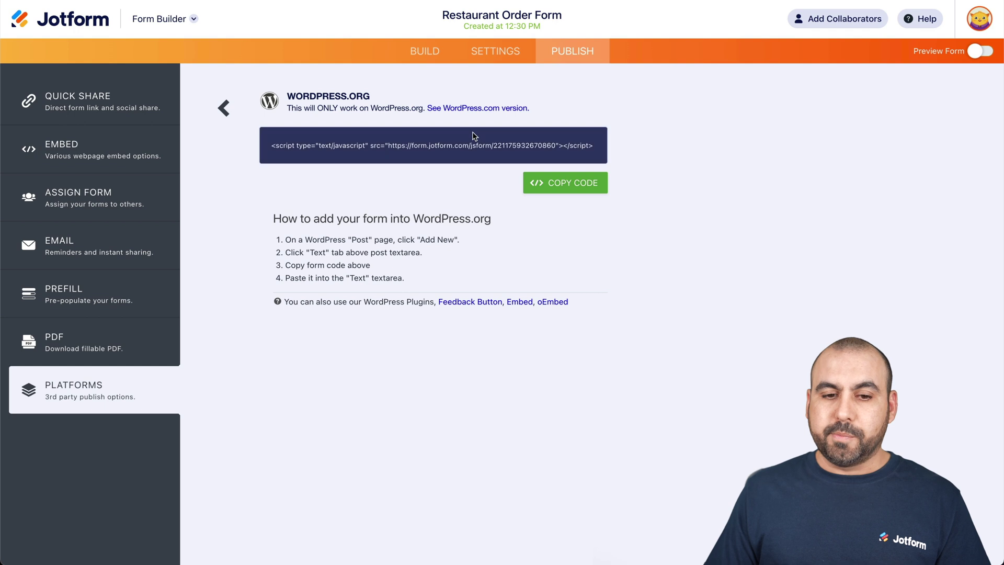
Copy the WordPress.org embed code again, switch to the WordPress site that has Elementor, and open its Sample Page in the Elementor editor
left_click(593, 183)
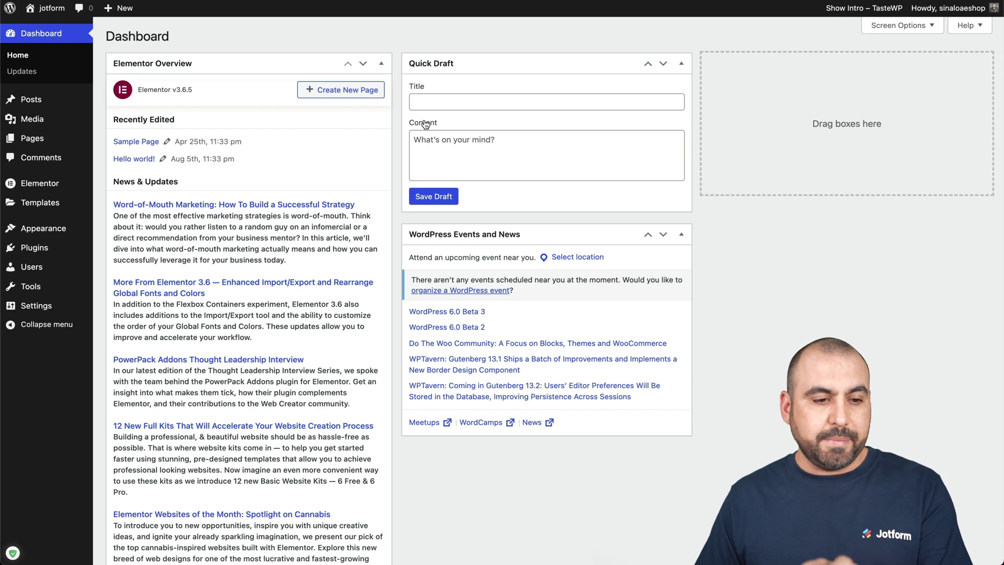
mouse_move(25, 183)
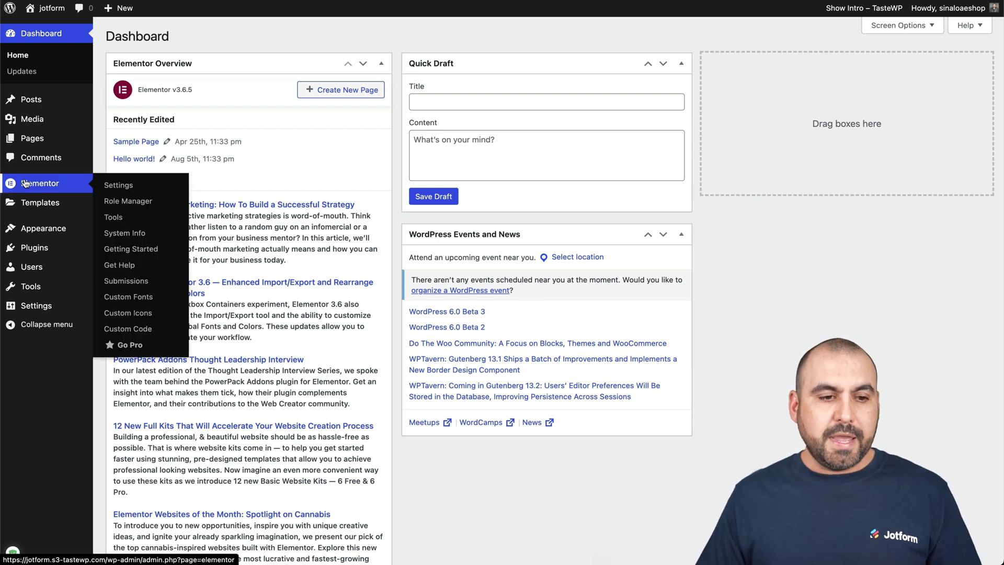
mouse_move(52, 138)
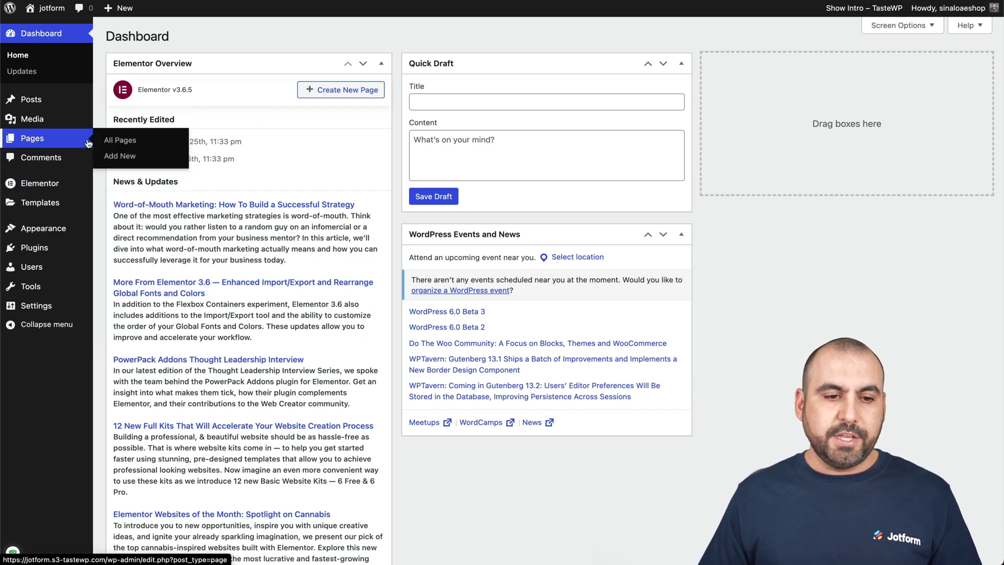
left_click(125, 146)
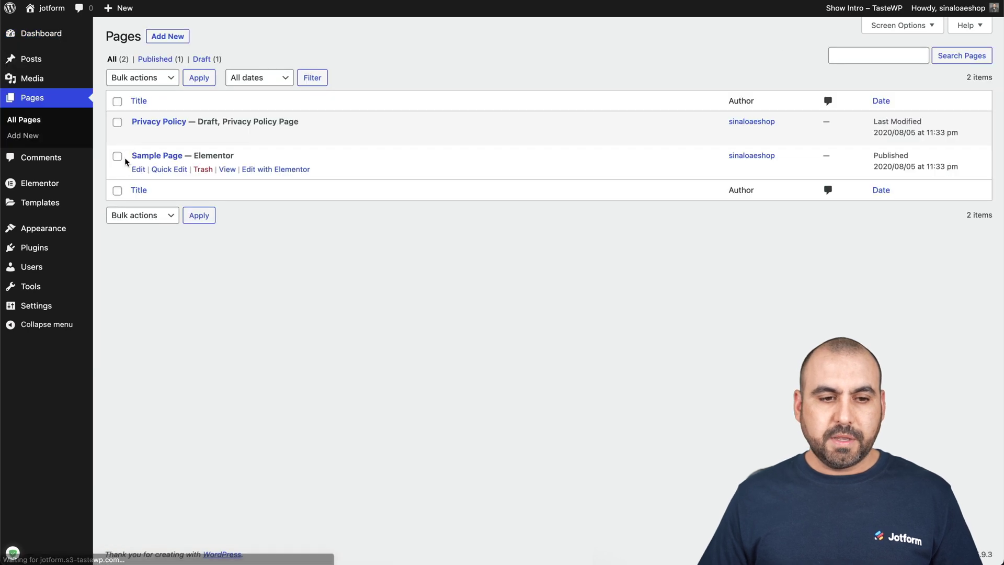
left_click(139, 171)
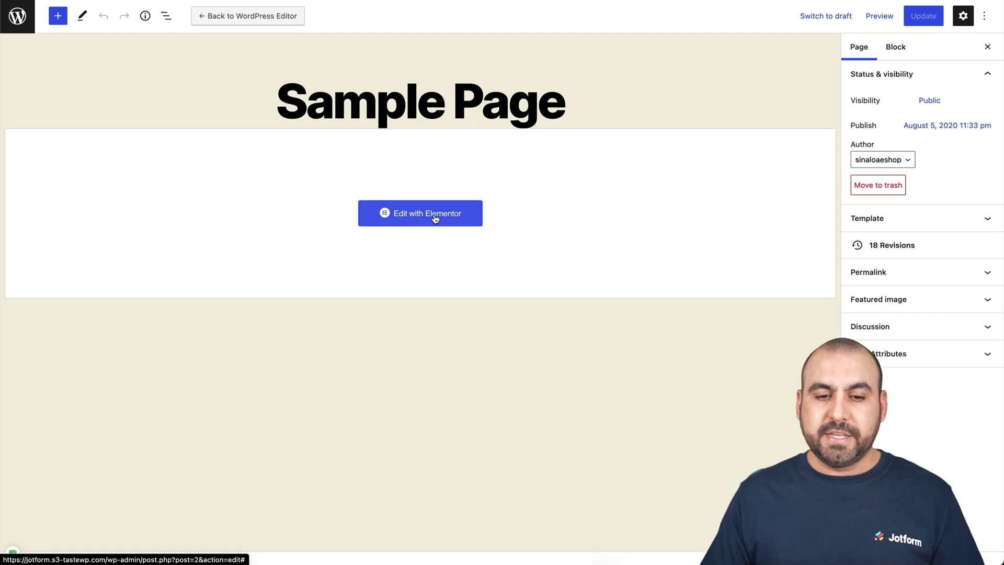
left_click(434, 219)
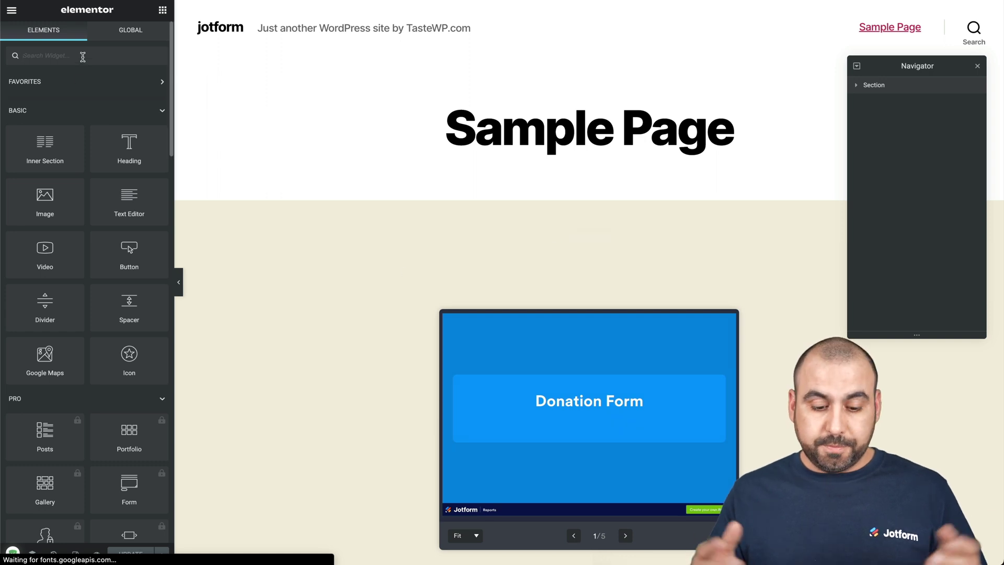
Add an HTML widget above the Donation Form embed on Sample Page and paste the Jotform embed script into it
type("jo")
key("BackSpace")
key("BackSpace")
type("html")
left_click_drag(35, 94, 576, 303)
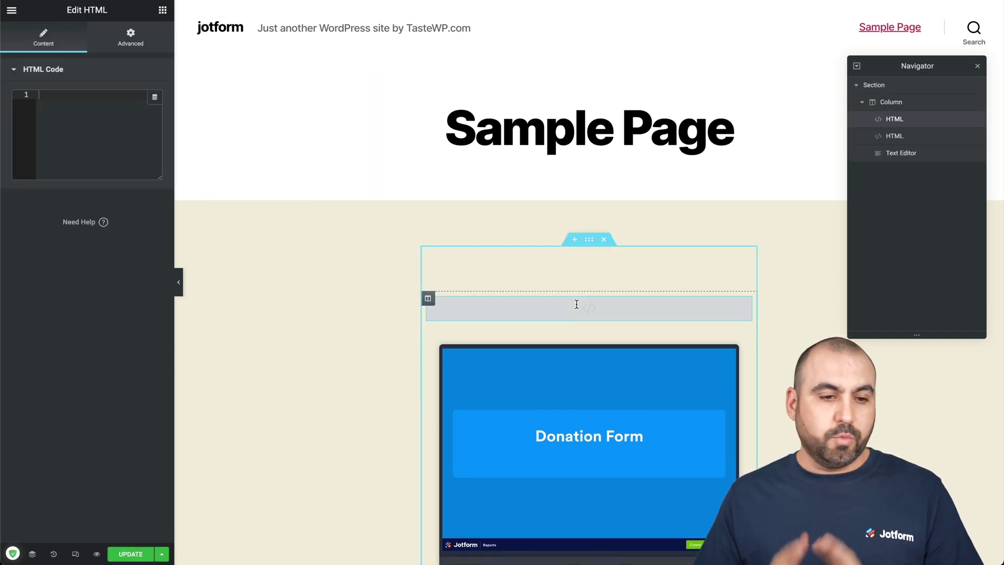
left_click(105, 145)
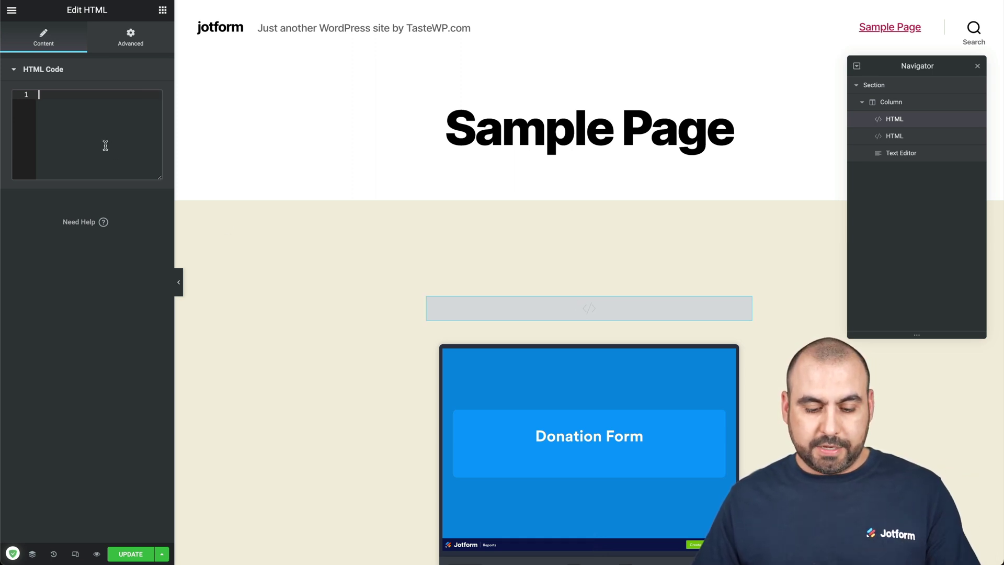
key("ctrl+v")
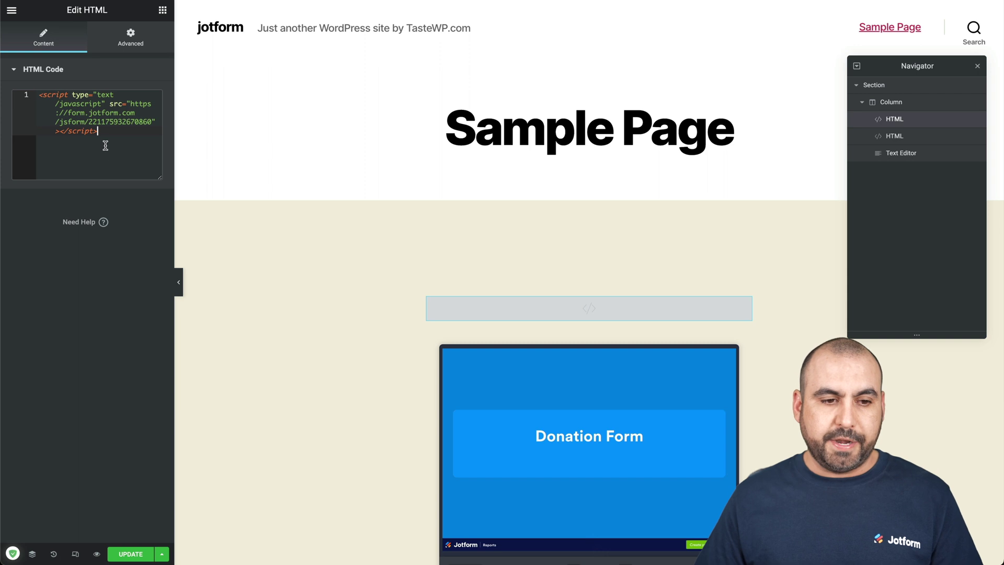
Preview the Elementor version of Sample Page and examine the embedded order form
left_click(97, 554)
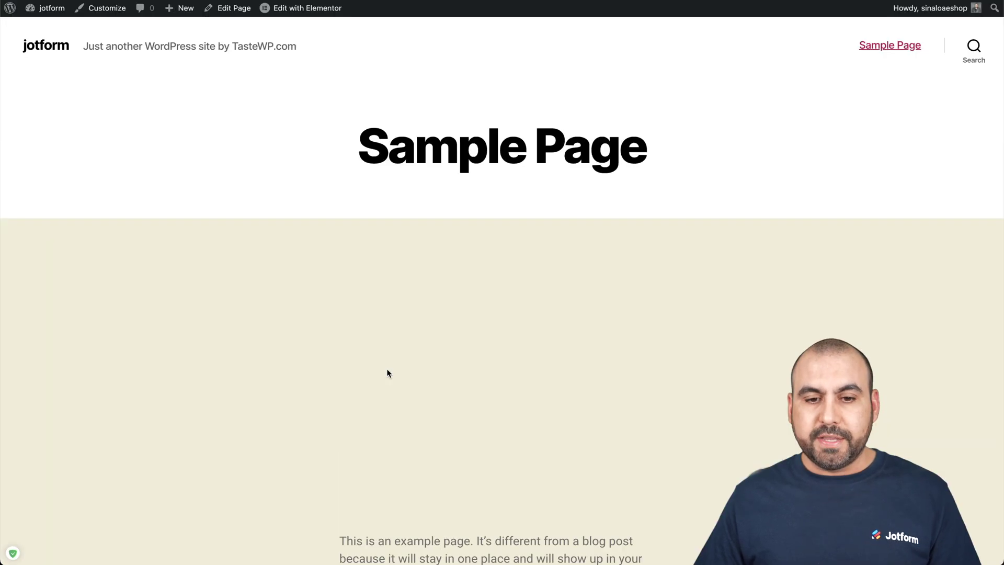
scroll(687, 386, "down", 4)
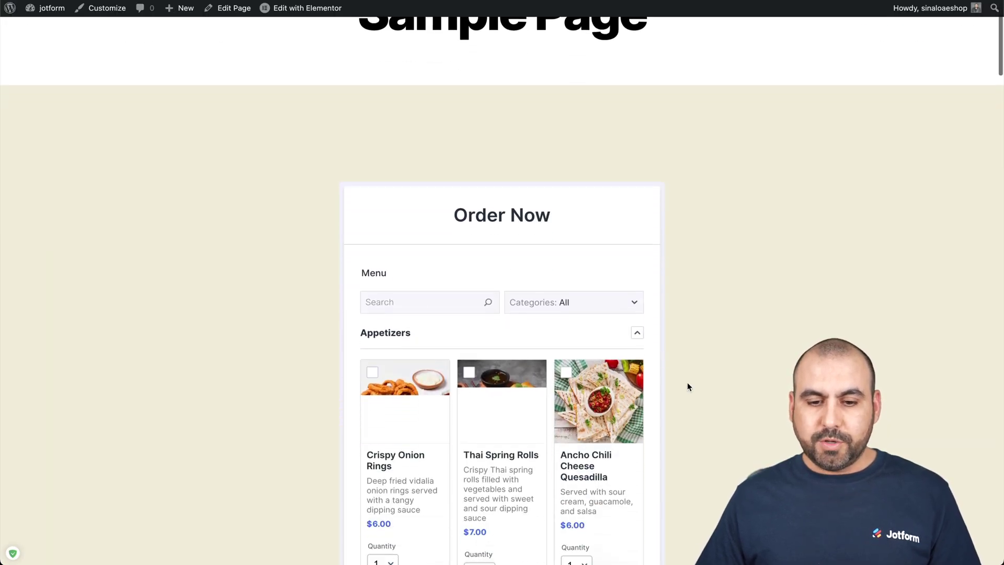
scroll(688, 386, "down", 9)
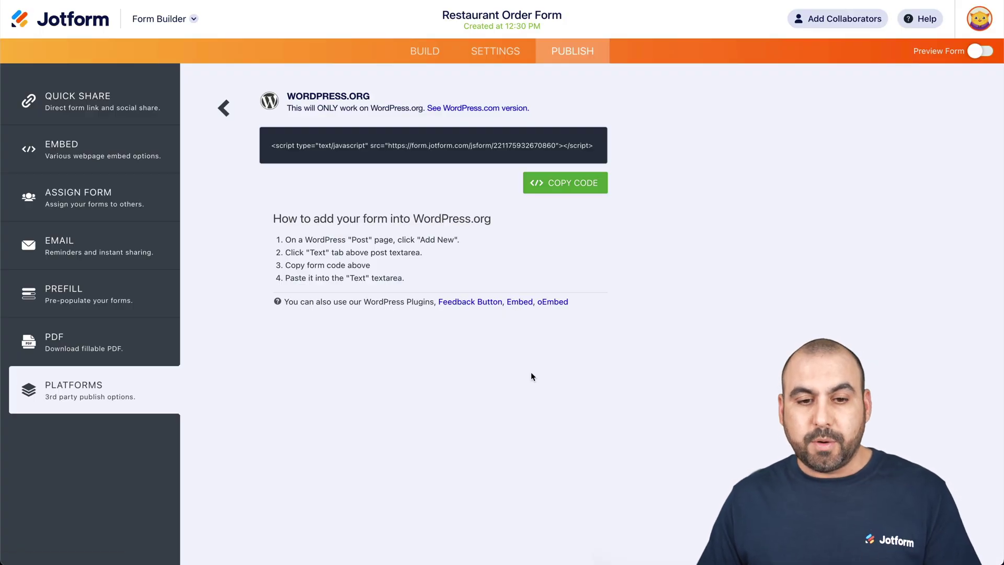
Copy the WordPress.org embed code in Jotform, switch to the Divi site and open its Sample Page in the Visual Builder using the existing content
left_click(580, 182)
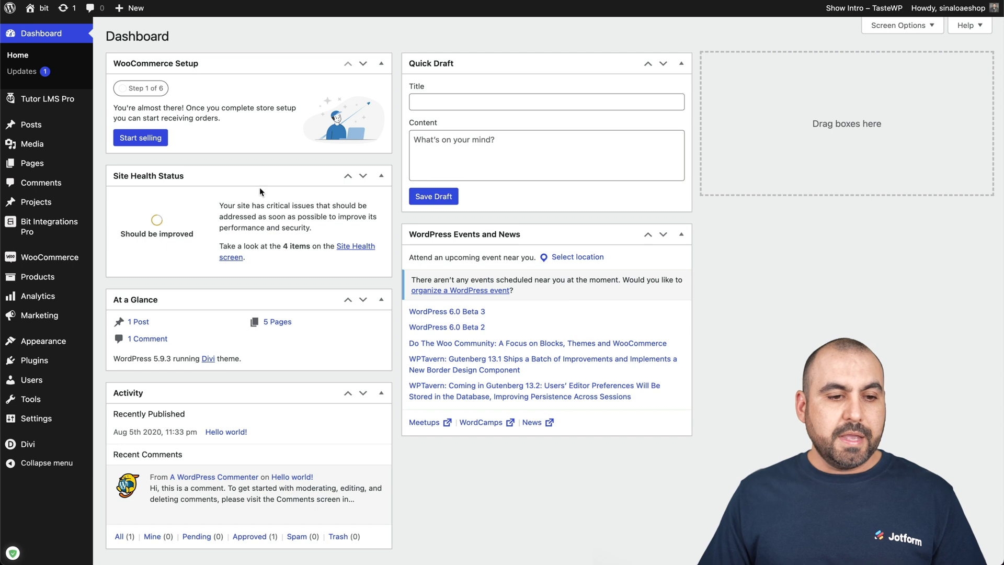
left_click(51, 166)
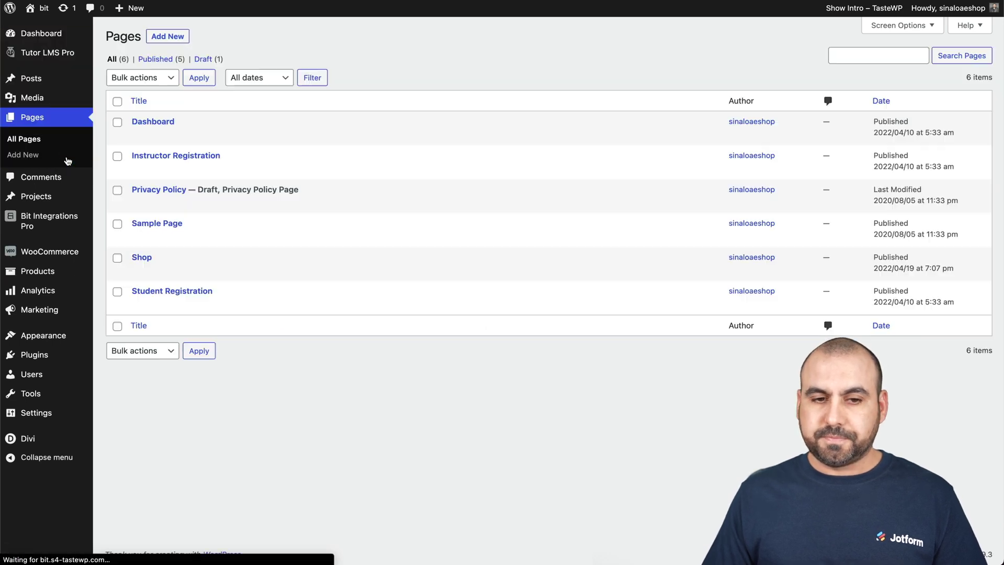
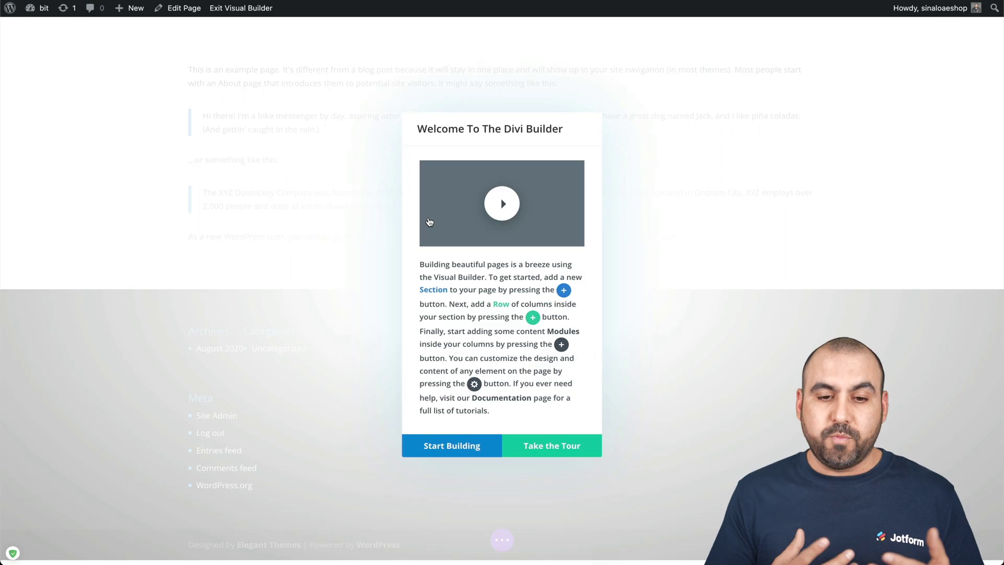
left_click(475, 449)
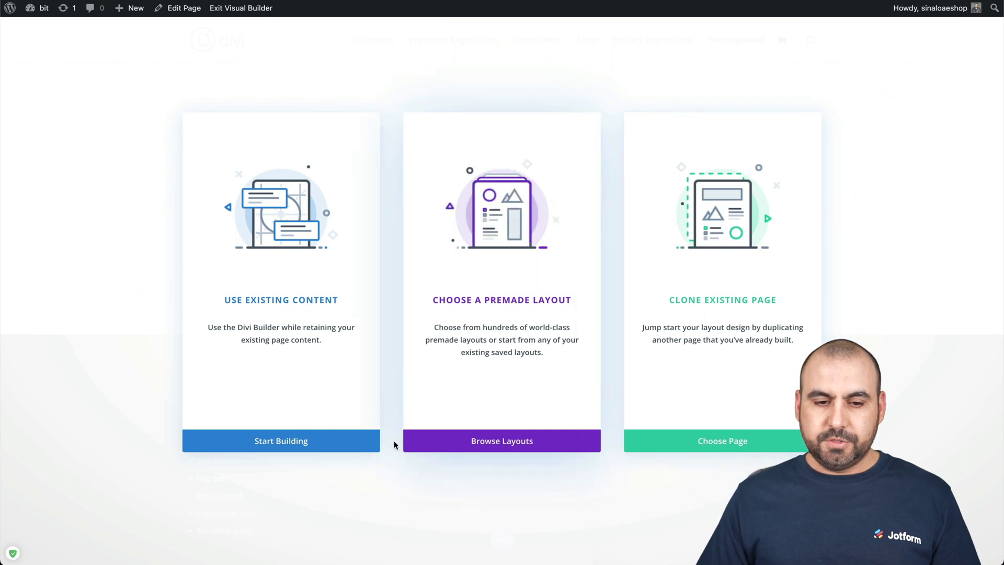
left_click(348, 445)
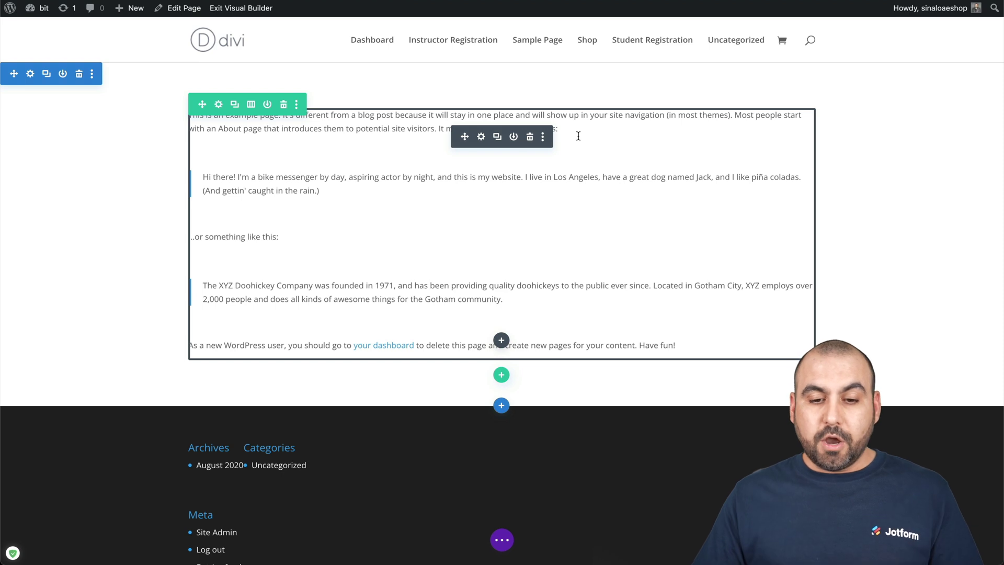
Add a single-column row below the page text and insert a Code module into it
left_click(501, 374)
left_click(441, 167)
scroll(520, 221, "down", 1)
scroll(520, 221, "up", 1)
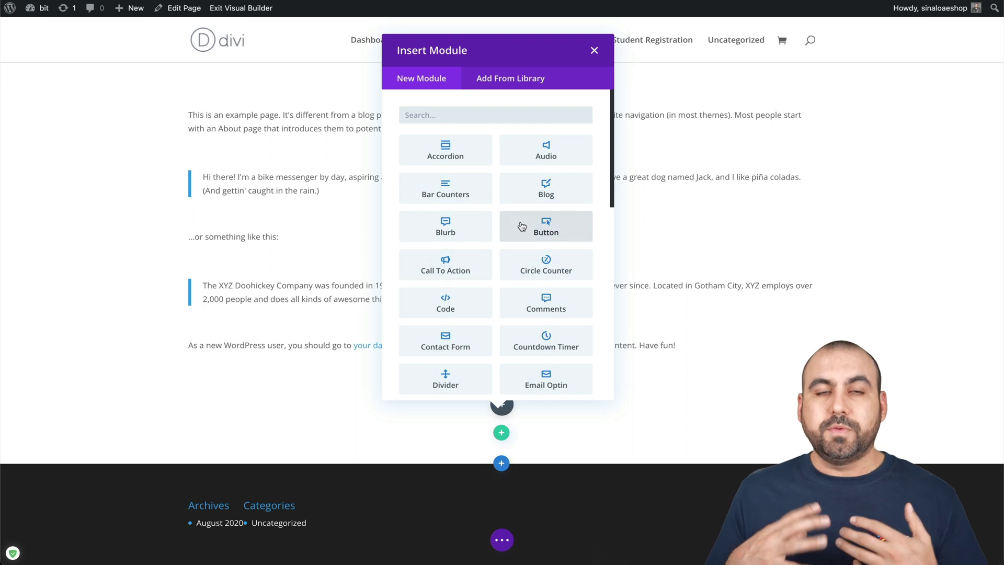
type("ht")
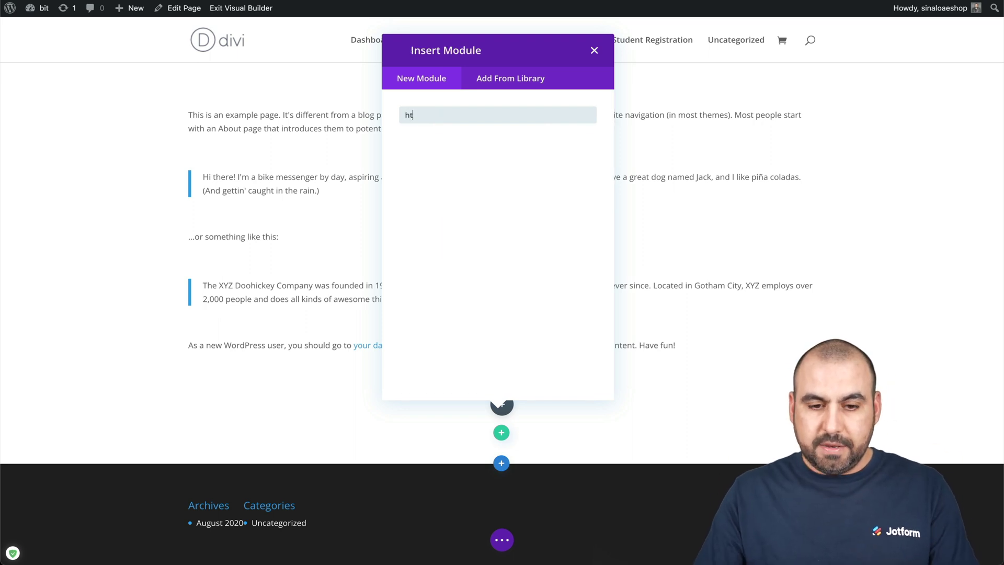
key("BackSpace")
key("BackSpace")
type("code")
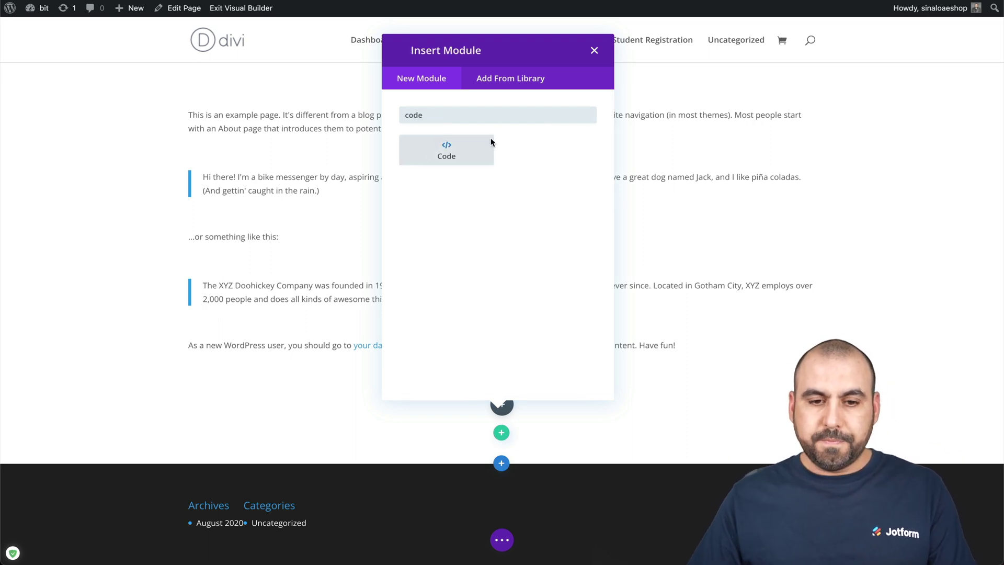
left_click(461, 153)
Paste the Jotform embed script into the Code module, accept the module settings and save the page
left_click(107, 219)
key("ctrl+v")
left_click(216, 307)
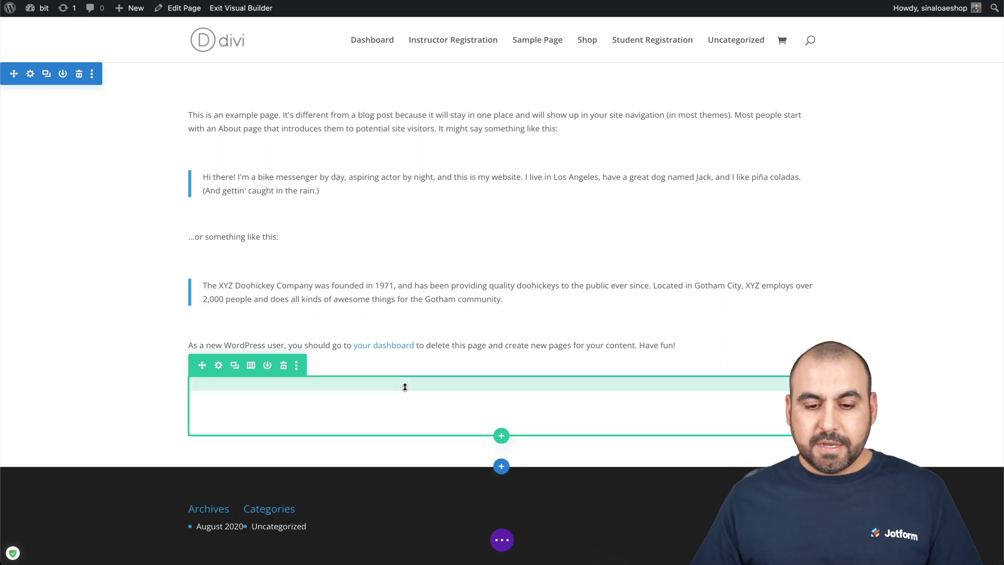
left_click(502, 544)
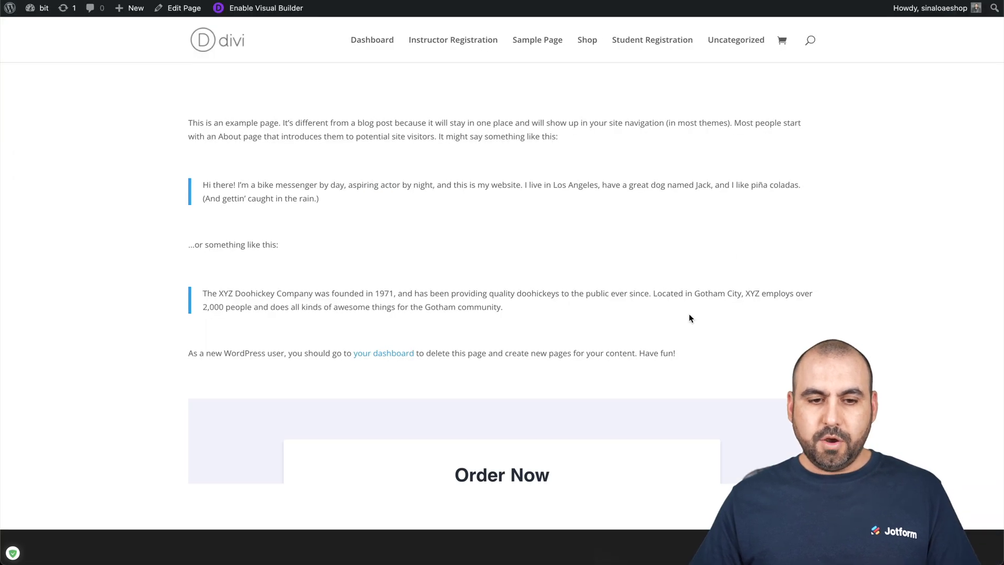
Examine the order form embedded below the text on the live Divi page, from Appetizers through Sandwiches, and return to the page start
scroll(689, 317, "down", 10)
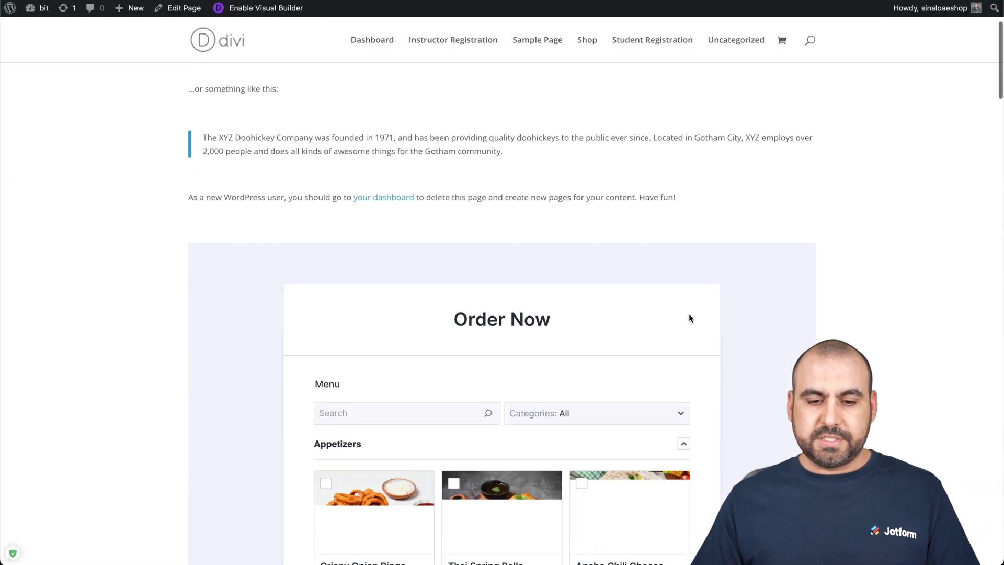
scroll(691, 318, "down", 8)
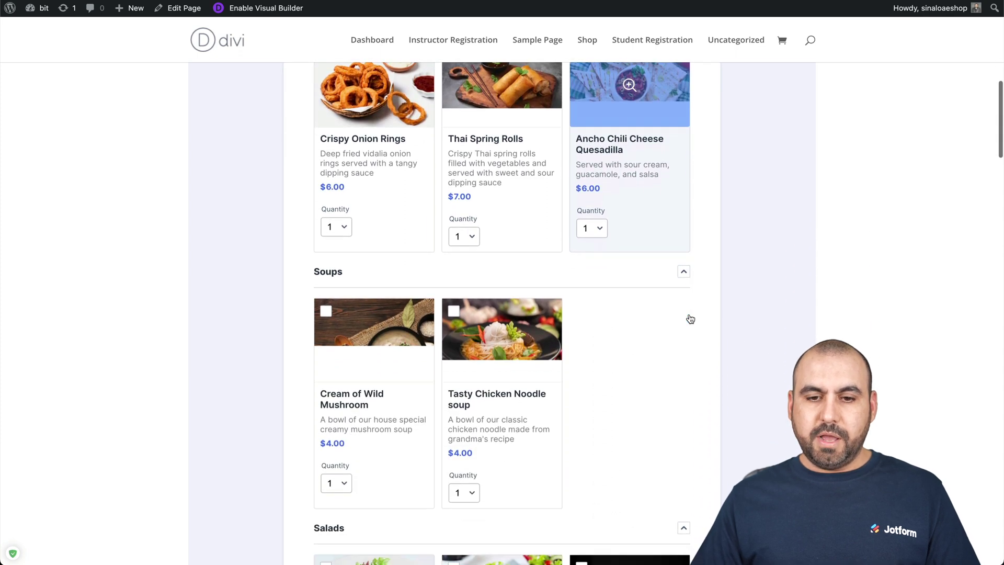
scroll(690, 318, "down", 12)
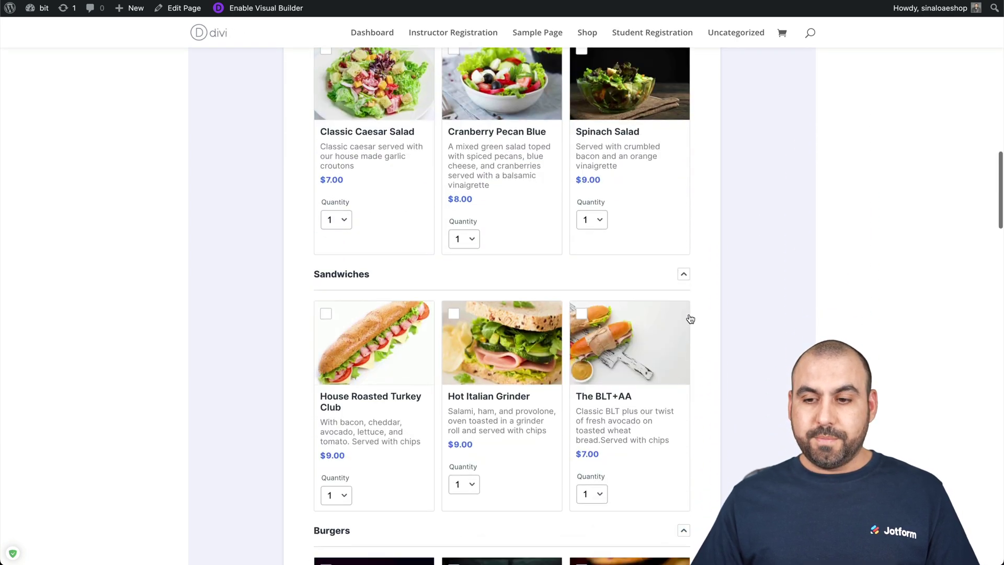
scroll(690, 318, "up", 13)
scroll(690, 318, "up", 15)
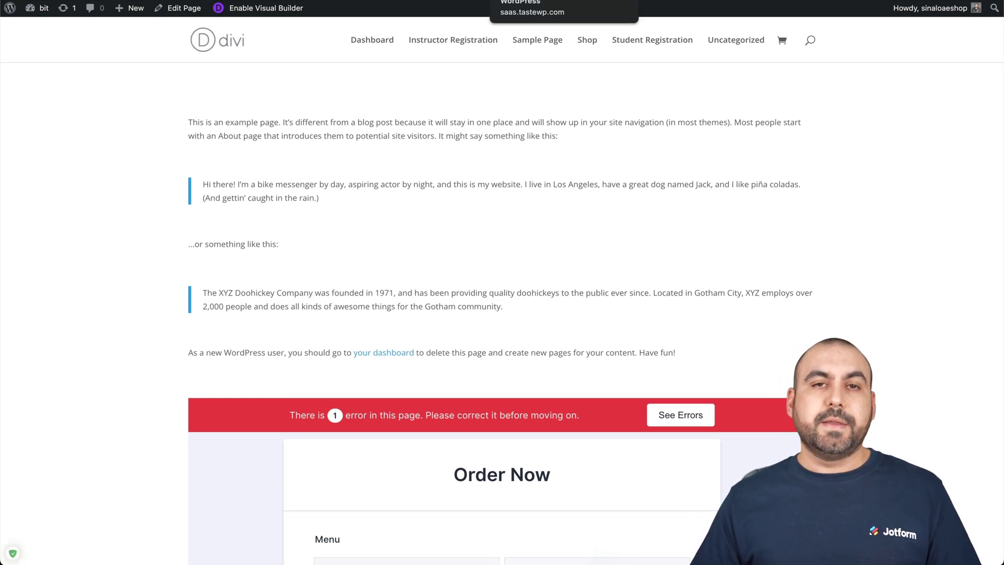
Return to the Jotform publishing platforms, choose WordPress.com and copy its embed code
left_click(523, 0)
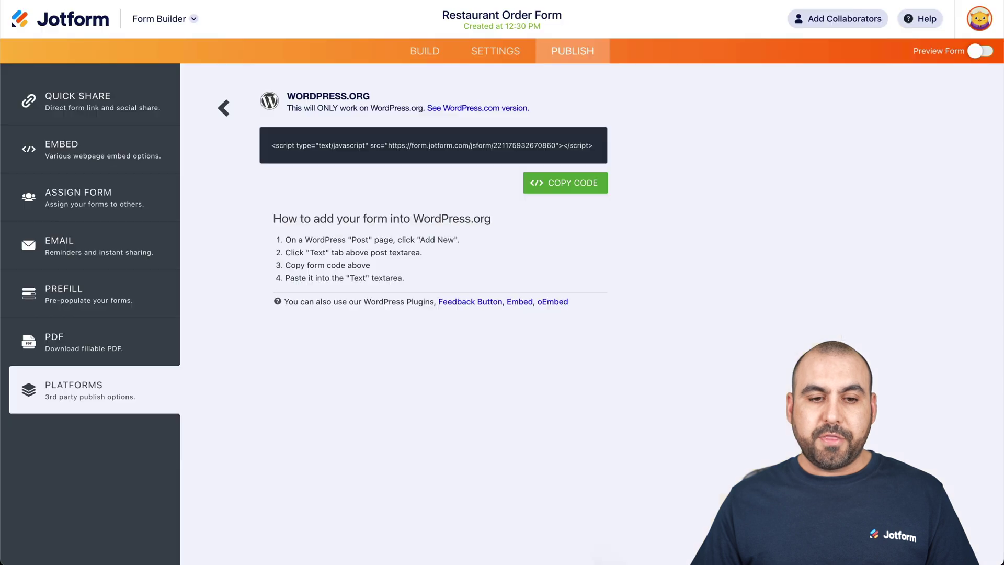
left_click(225, 105)
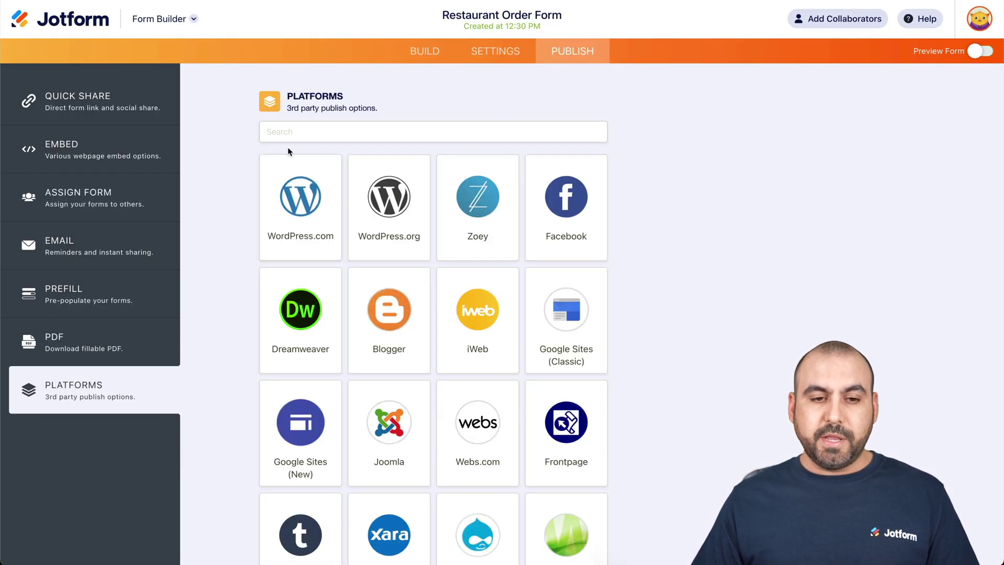
left_click(308, 197)
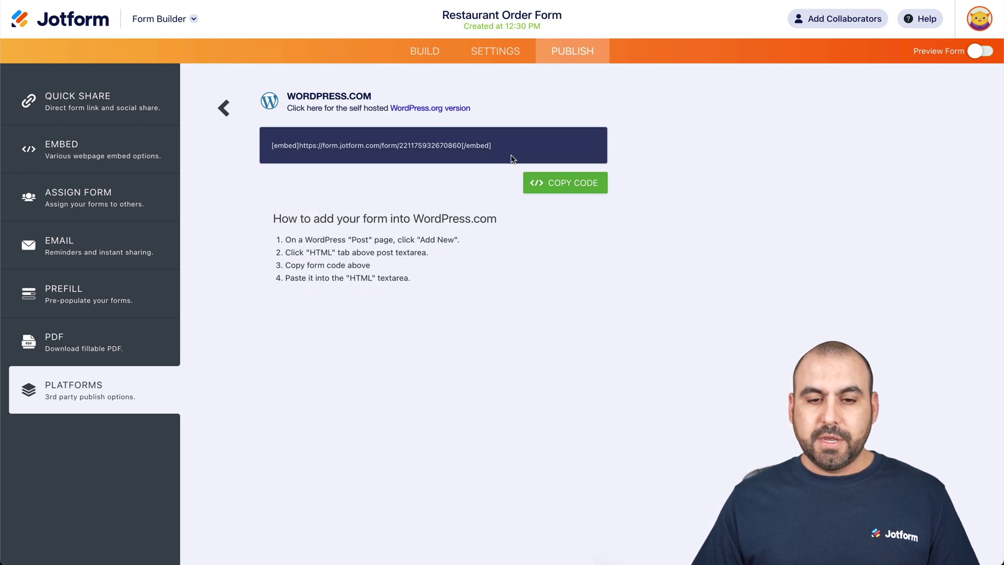
left_click(557, 184)
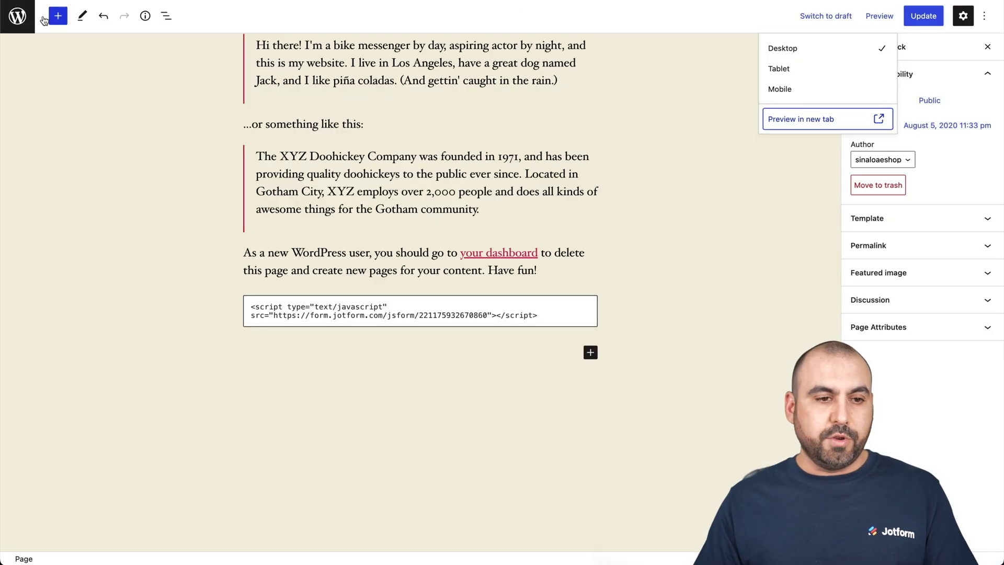
Leave the page editor, discarding the unsaved changes, and go to the page for adding new plugins
left_click(26, 17)
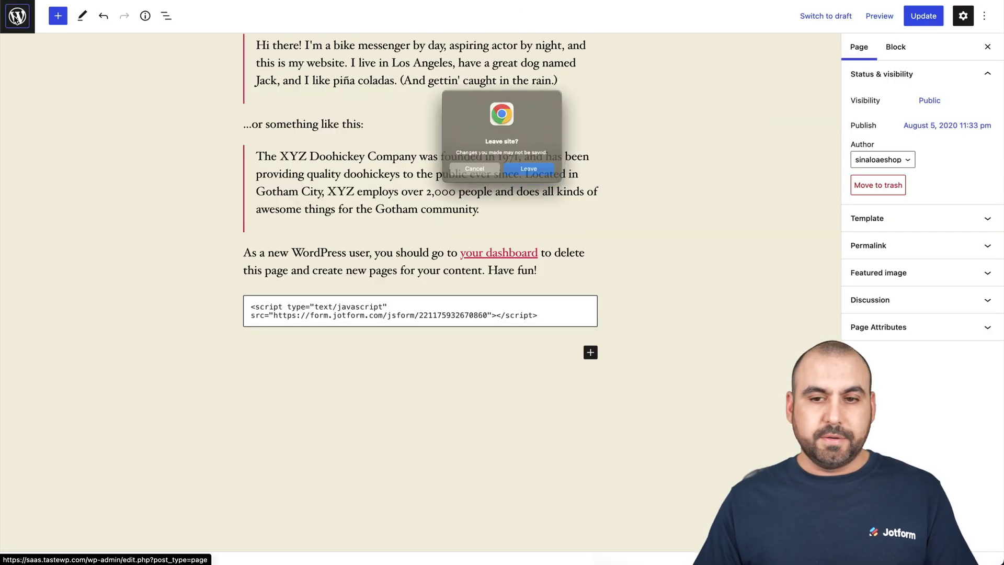
left_click(531, 174)
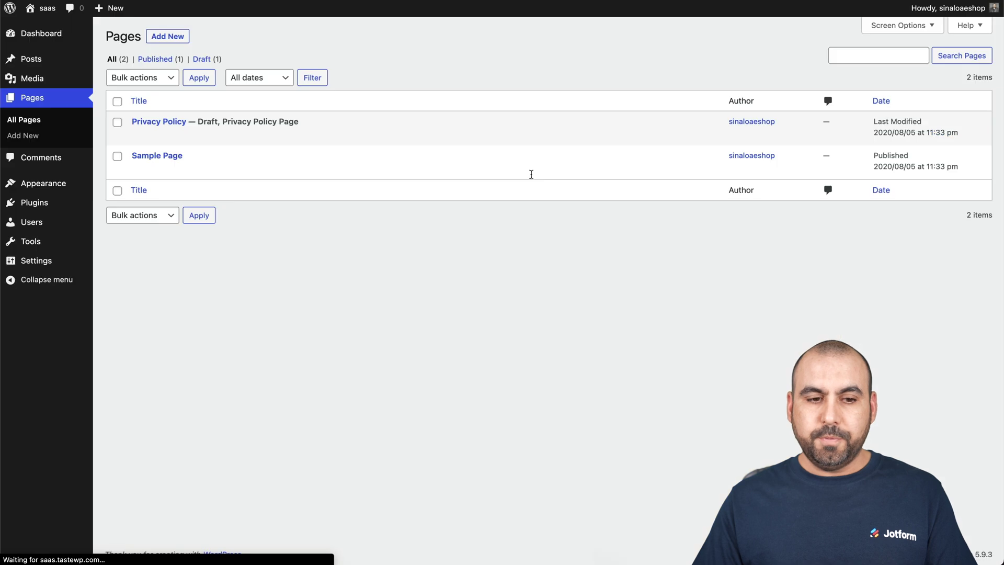
mouse_move(54, 206)
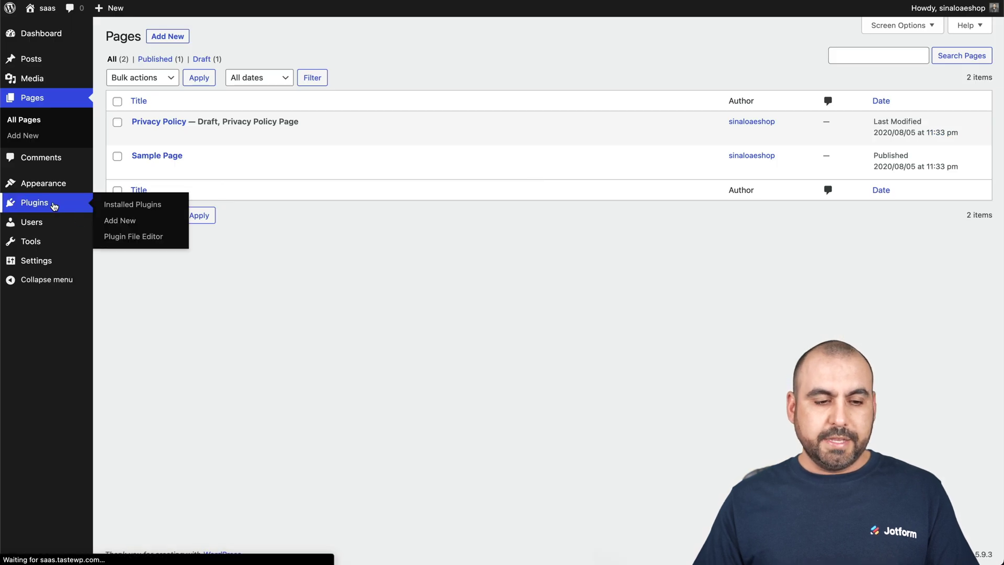
left_click(121, 223)
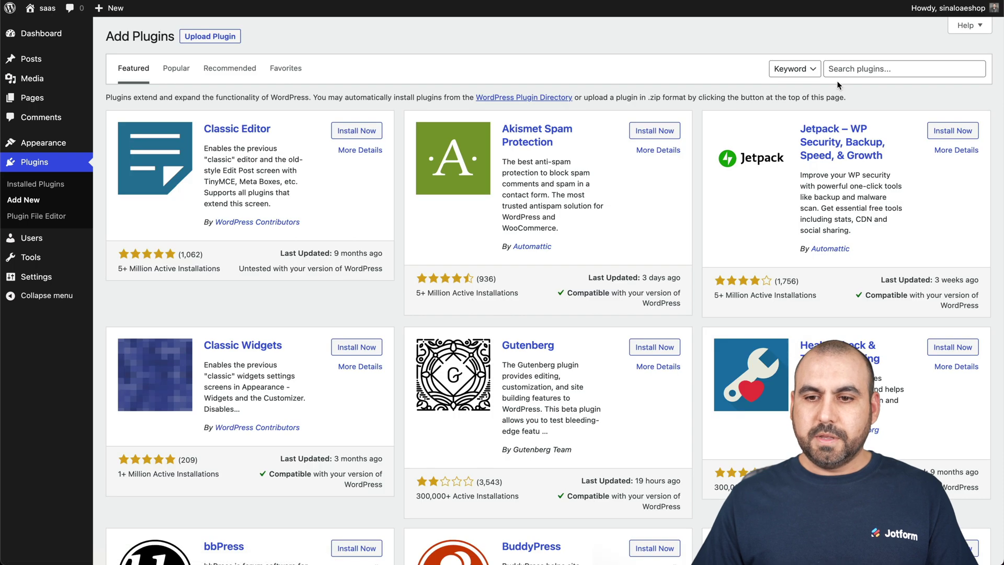
Search the available plugins for "jotform", and install and activate the Jotform oEmbed plugin
left_click(855, 72)
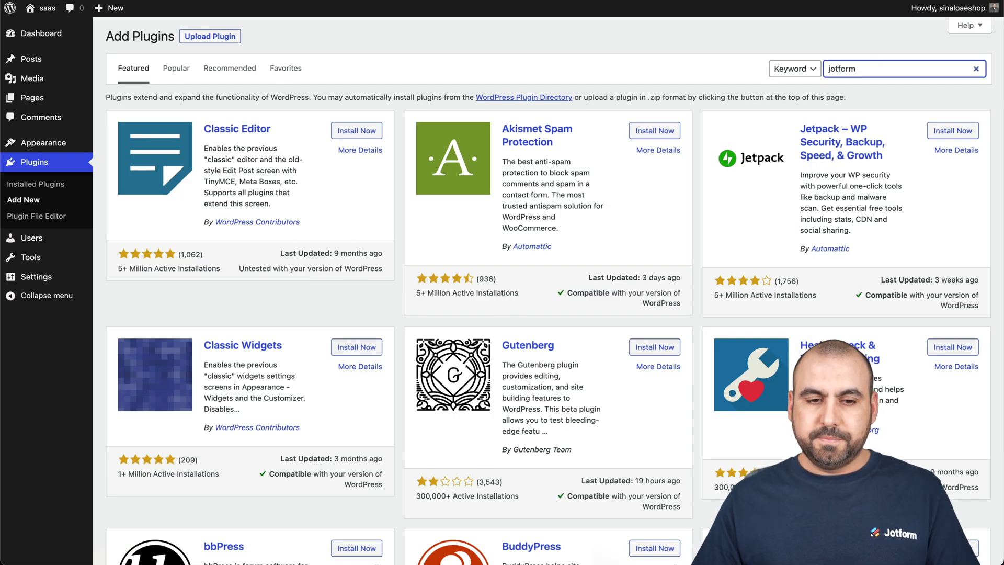
key("Return")
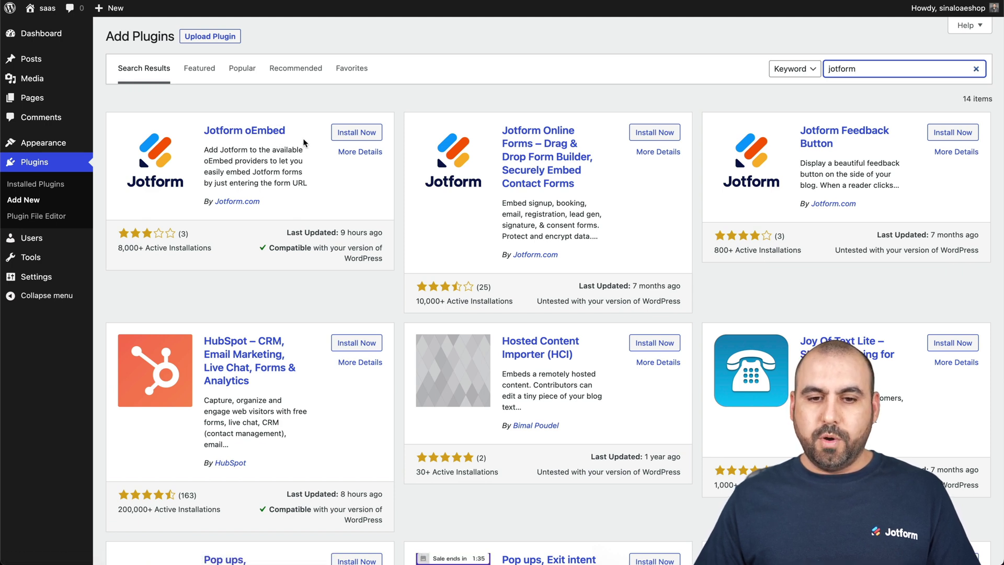
left_click(357, 133)
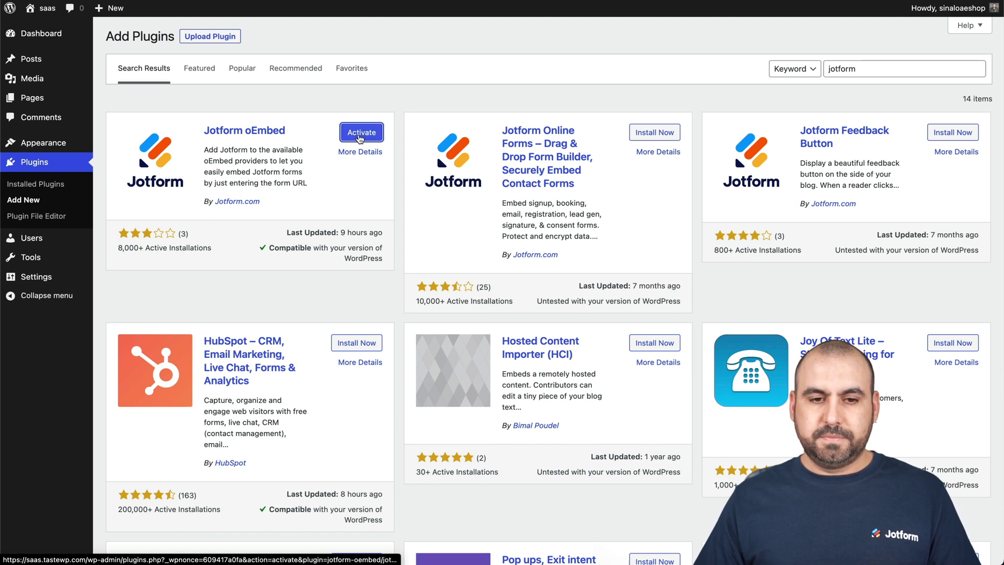
left_click(361, 136)
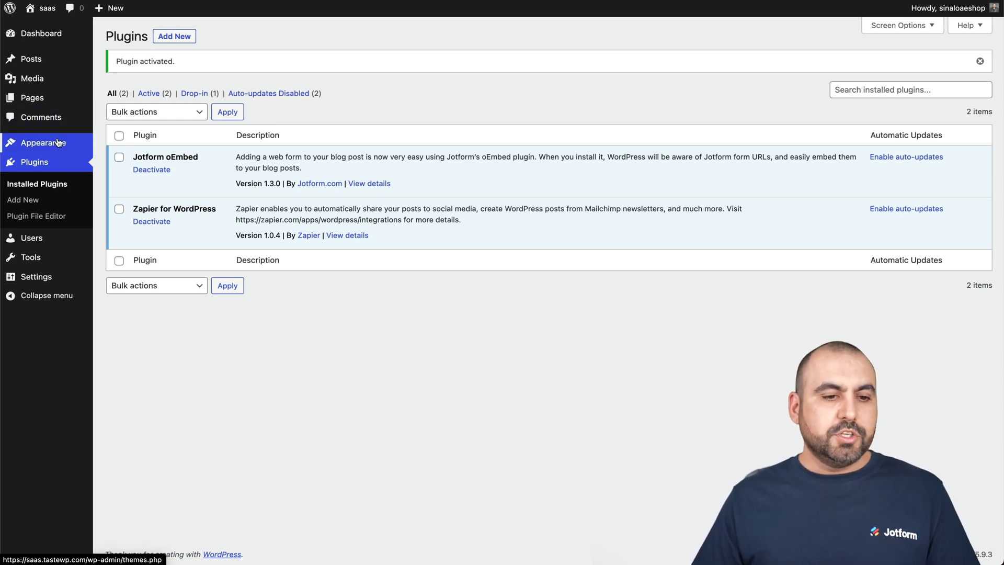
Open Sample Page for editing and add an empty paragraph below its closing text
left_click(51, 99)
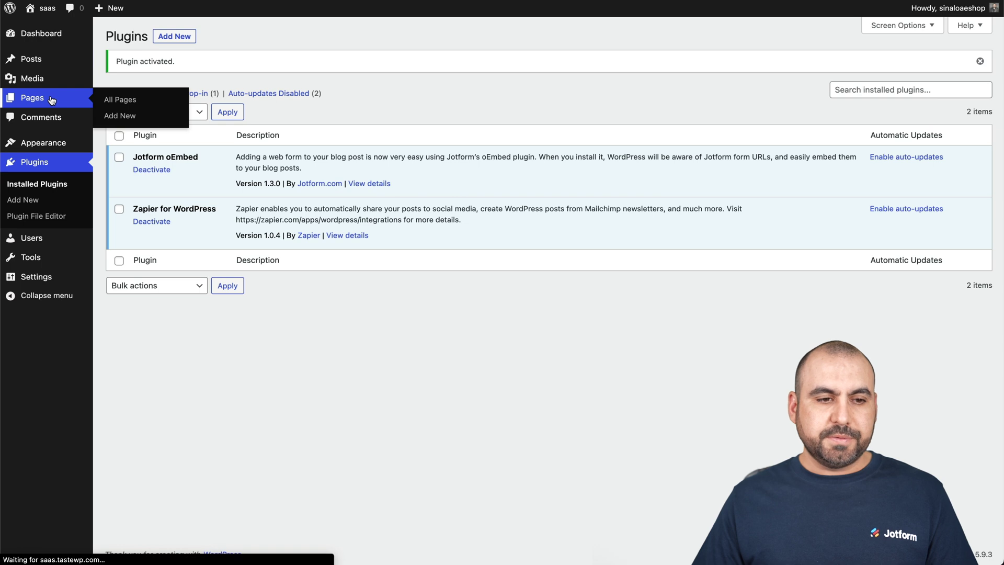
left_click(139, 171)
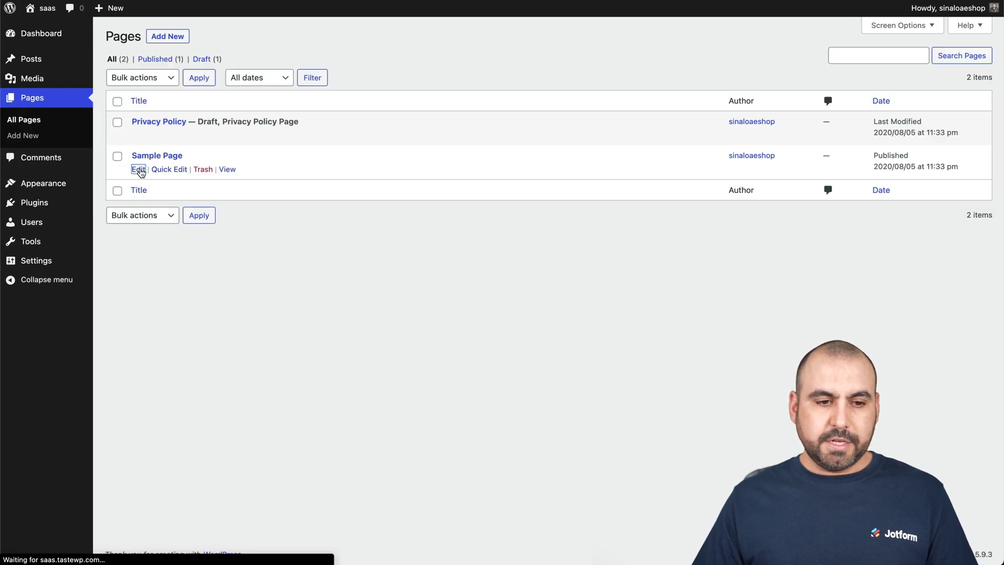
scroll(447, 373, "down", 5)
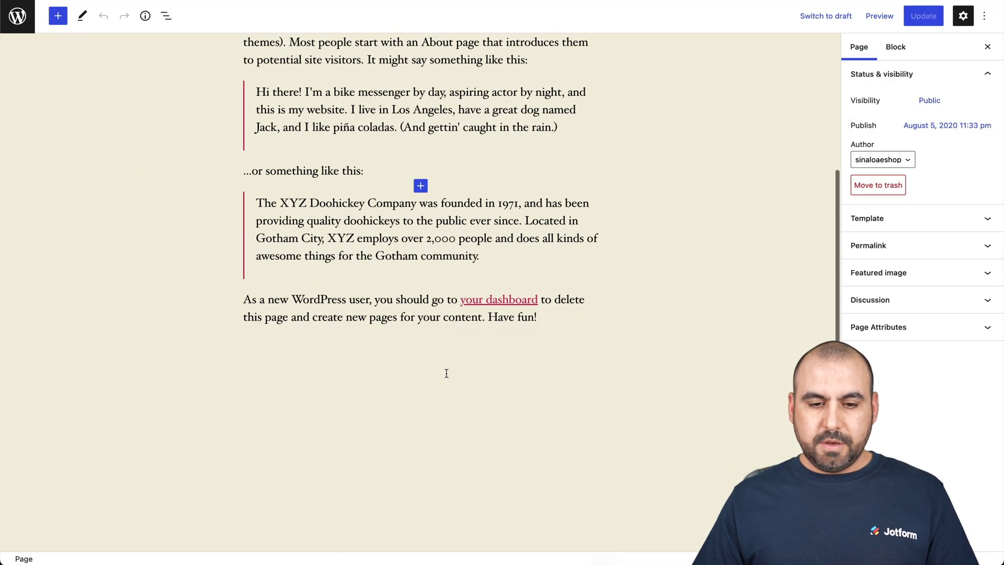
left_click(397, 340)
key("Return")
key("Return")
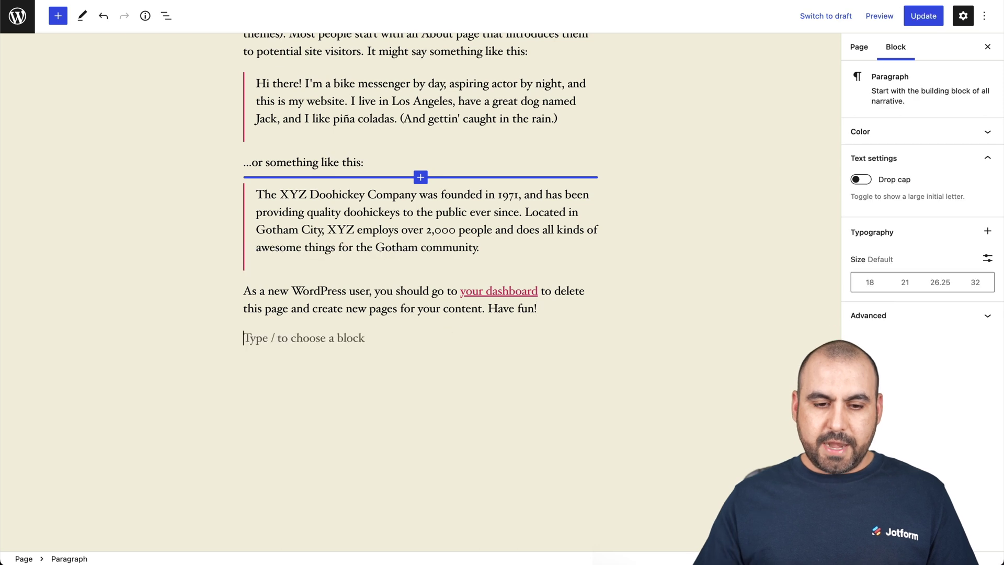
Find and insert a Shortcode block below the empty paragraph and paste the copied Jotform [embed] form code into it
left_click(591, 338)
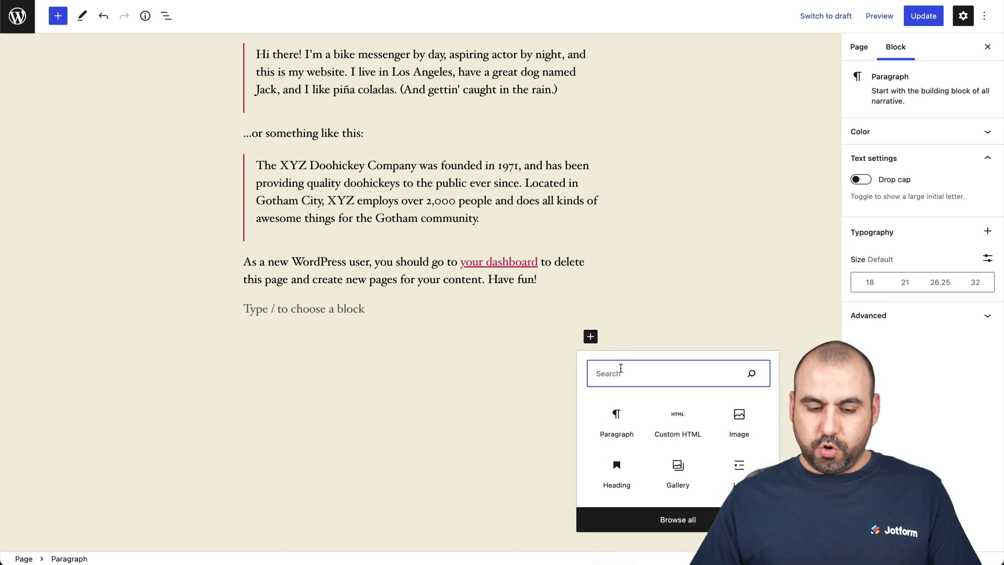
type("code")
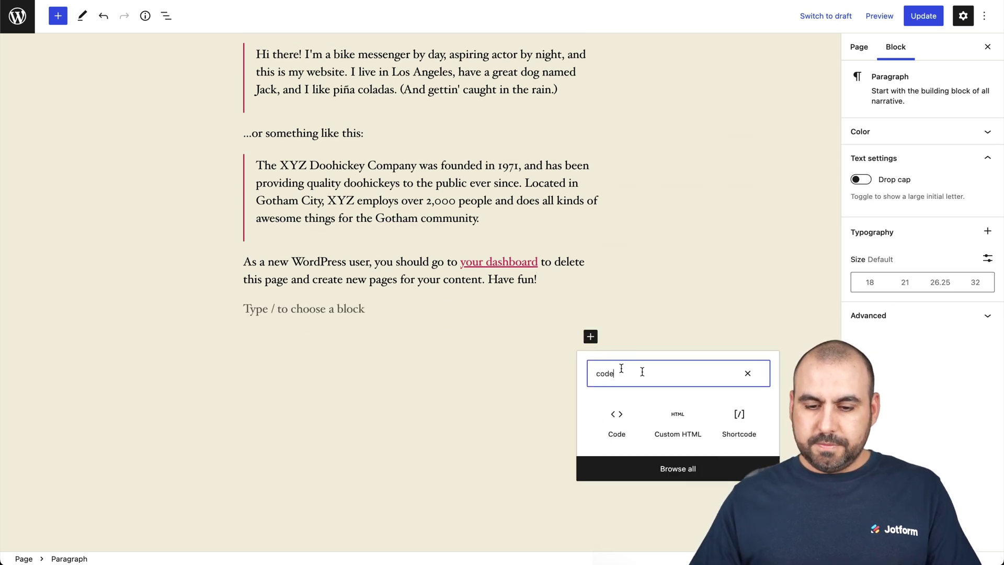
left_click(738, 421)
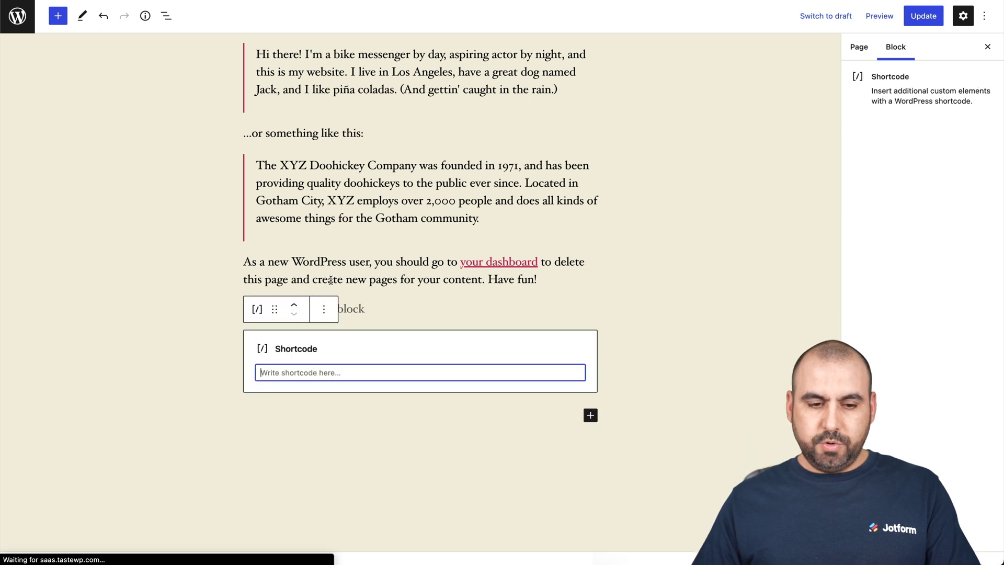
key("super+v")
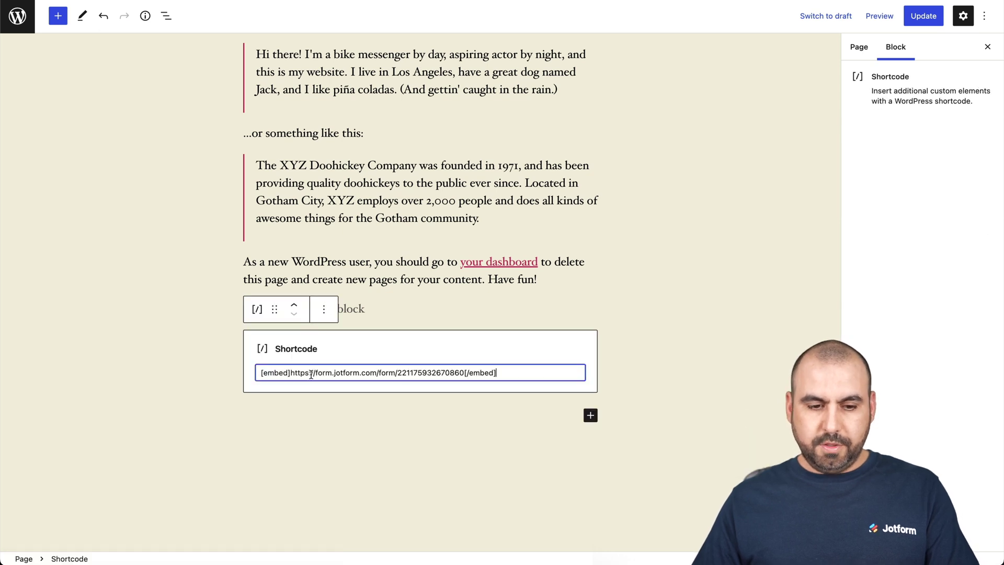
left_click(706, 349)
Preview Sample Page in a new tab and examine the order form embedded below the text, including its Soups and Salads sections
left_click(878, 18)
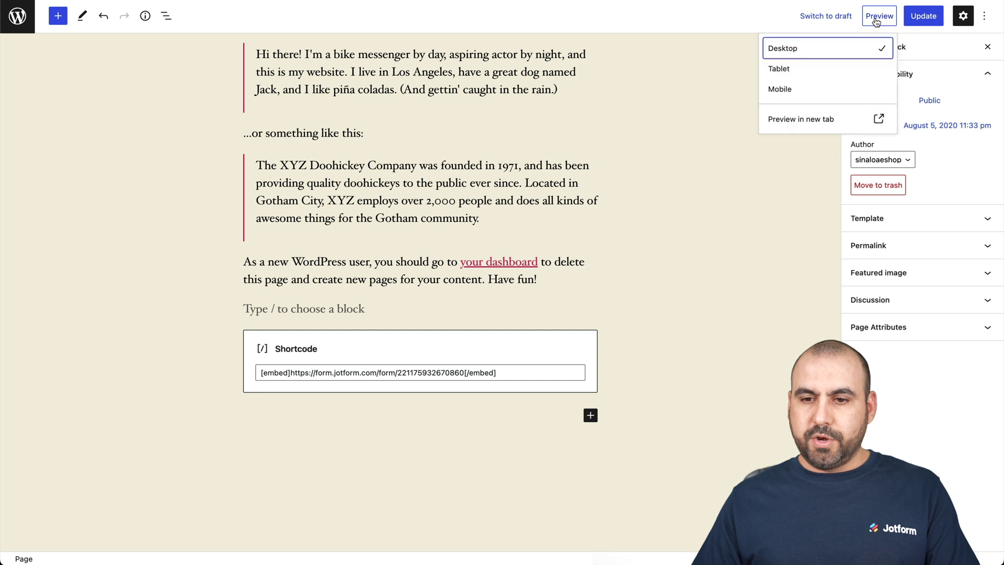
left_click(878, 119)
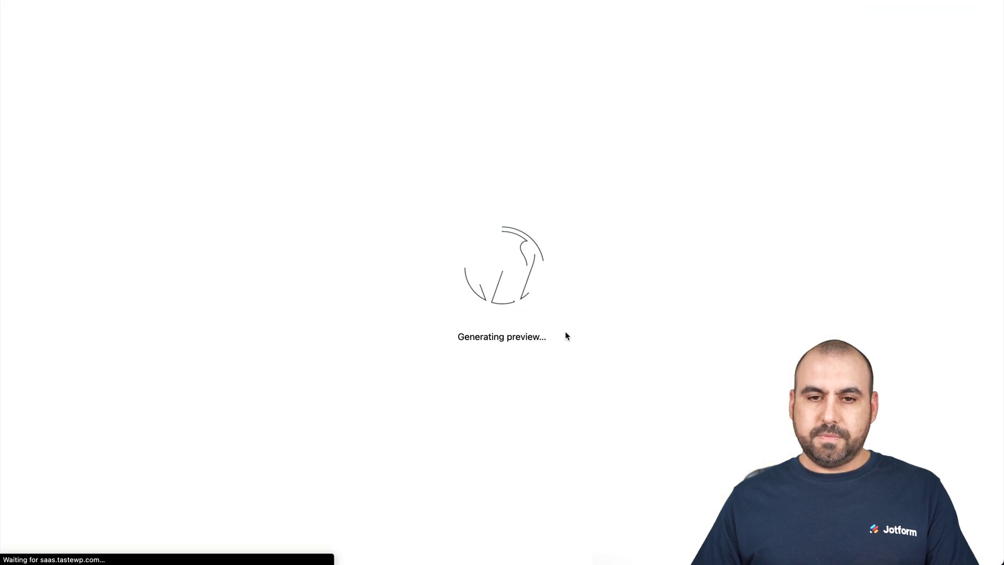
scroll(566, 335, "down", 10)
scroll(566, 335, "down", 10)
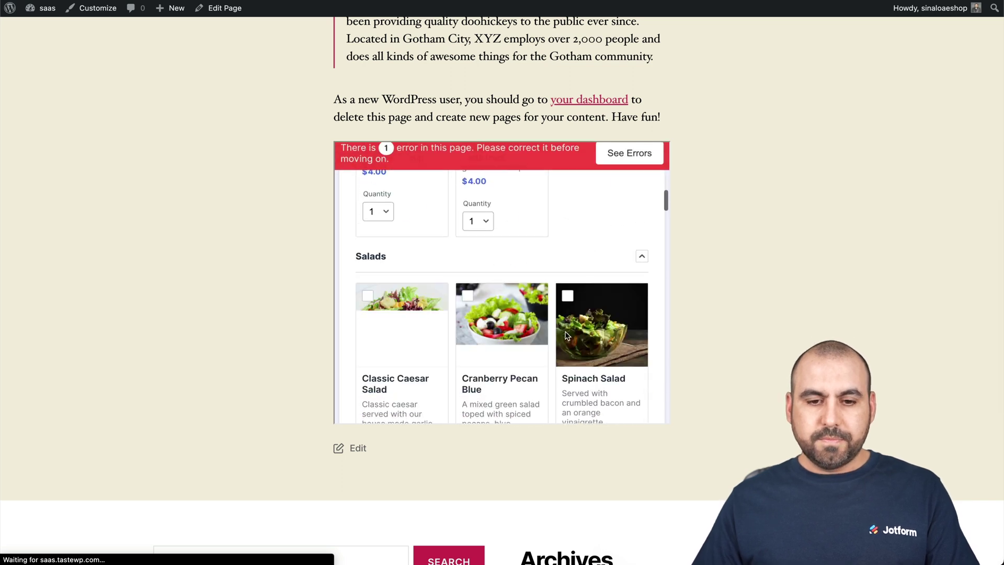
scroll(566, 335, "down", 5)
scroll(566, 335, "down", 10)
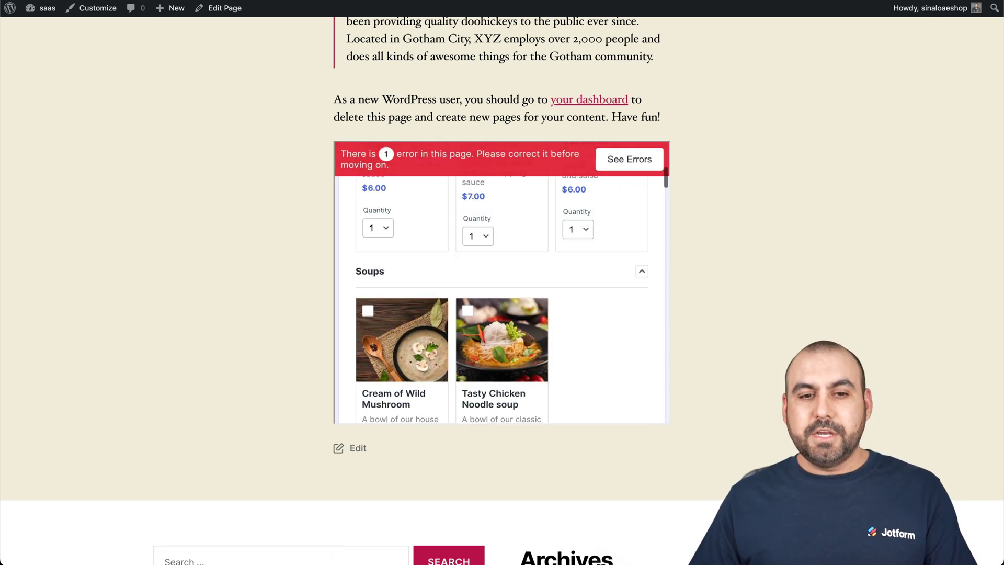